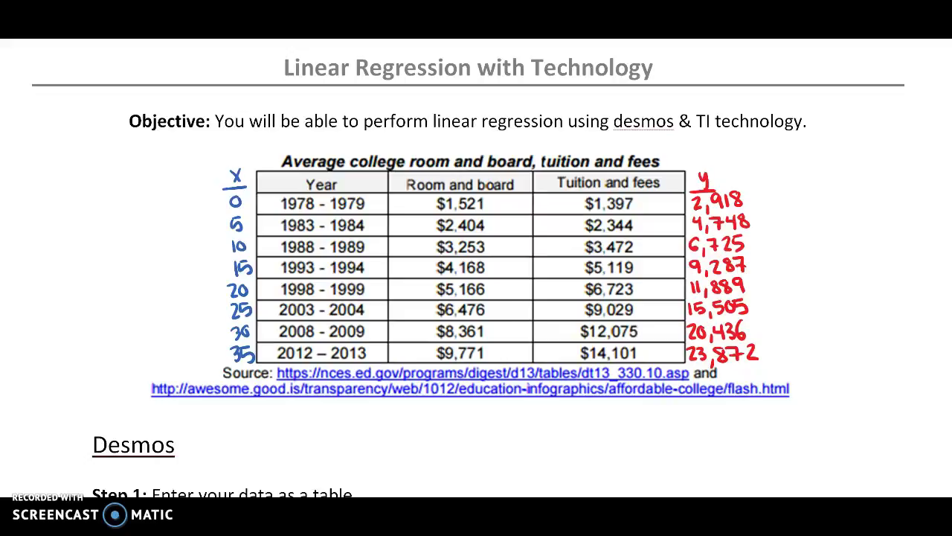
Scroll the Word handout from the college-cost data table down to the Desmos steps.
scroll(477, 267, down, 8)
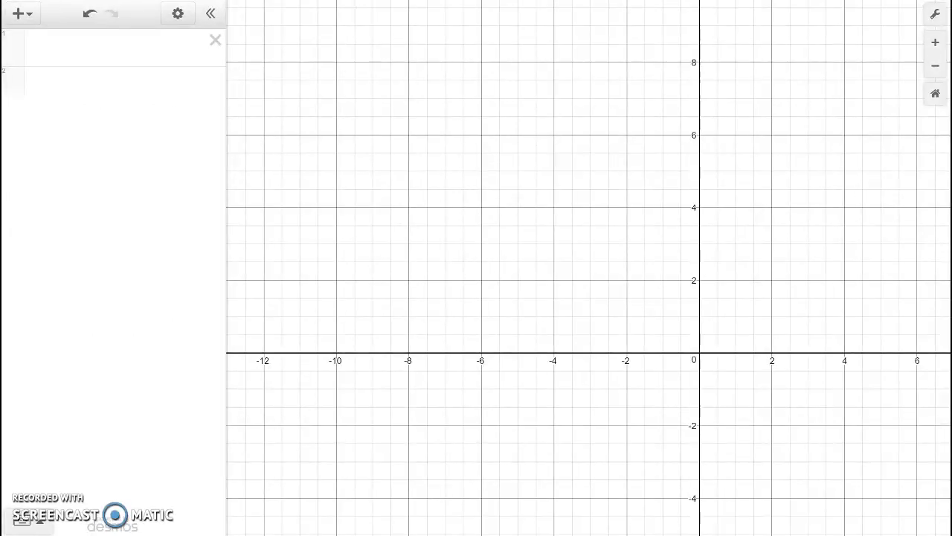
Add a Desmos table and enter x₁ values 0, 5, 10, 15, 20, 25, 30, then 25 in the eighth row.
click(18, 14)
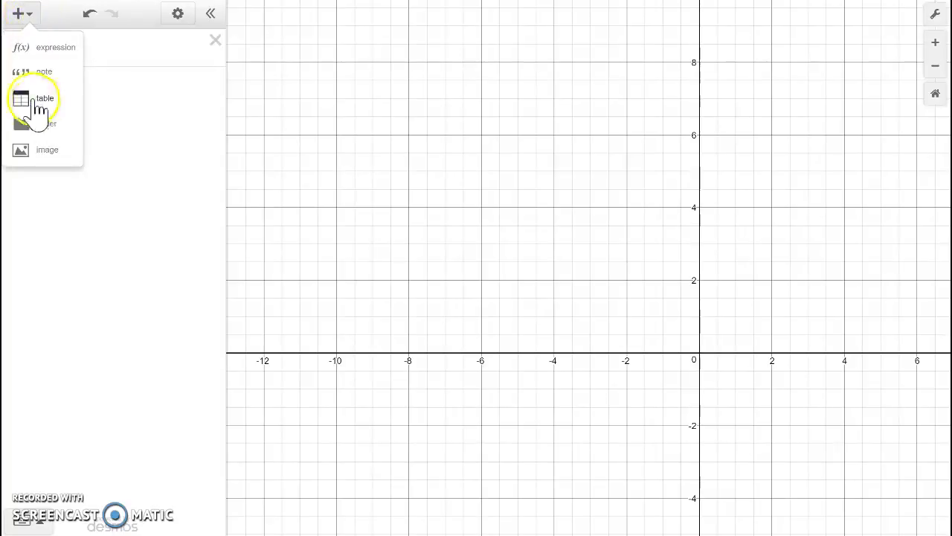
click(27, 98)
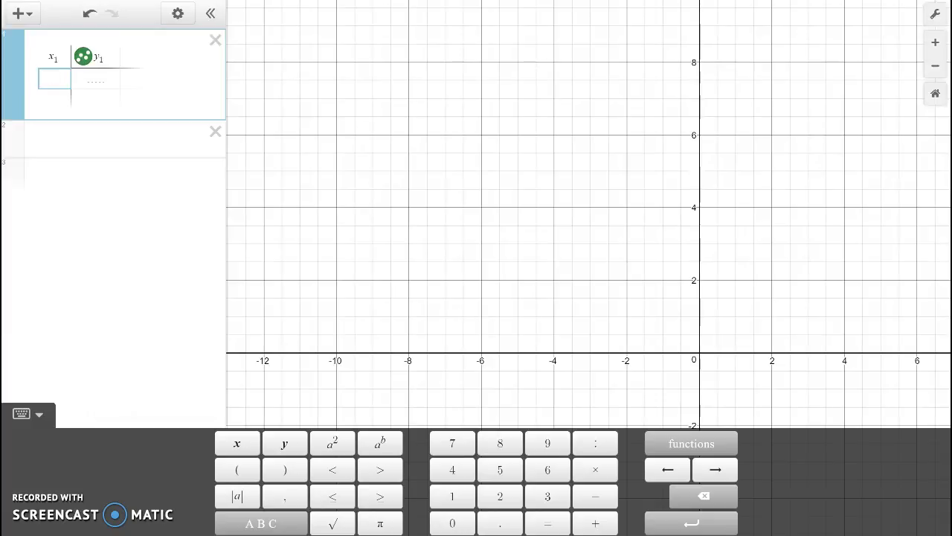
text(0)
key(Return)
text(5)
key(Return)
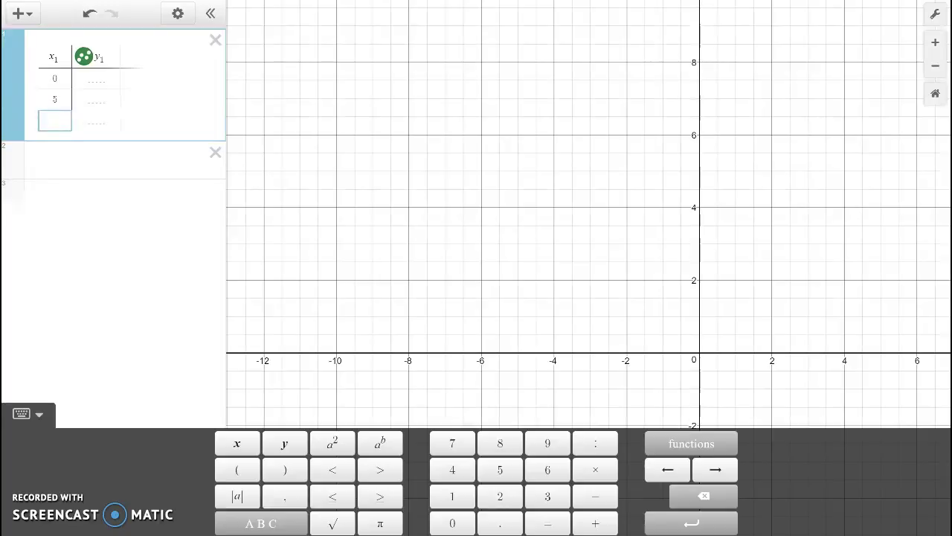
text(10)
key(Return)
text(15)
key(Return)
text(20)
key(Return)
text(25)
key(Return)
text(30)
key(Return)
text(25)
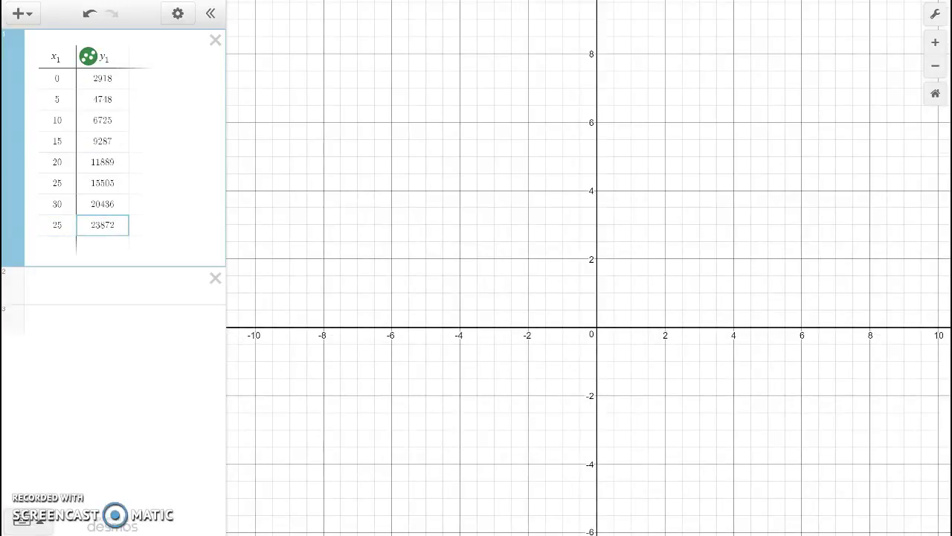
In Graph Settings, set the x-axis range from 0 to 30.
mouse_move(691, 265)
mouse_down()
mouse_move(637, 320)
mouse_move(793, 174)
mouse_move(769, 270)
mouse_move(702, 256)
mouse_up()
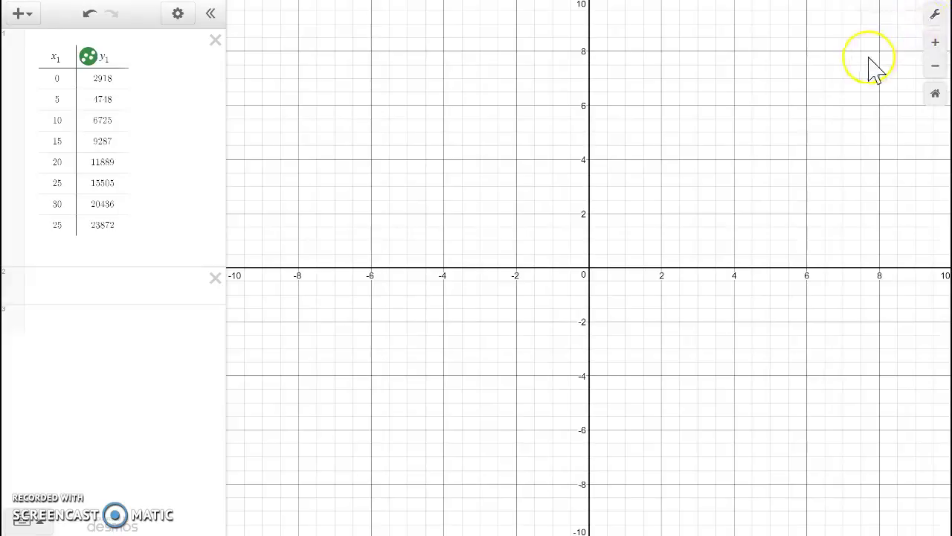
click(935, 13)
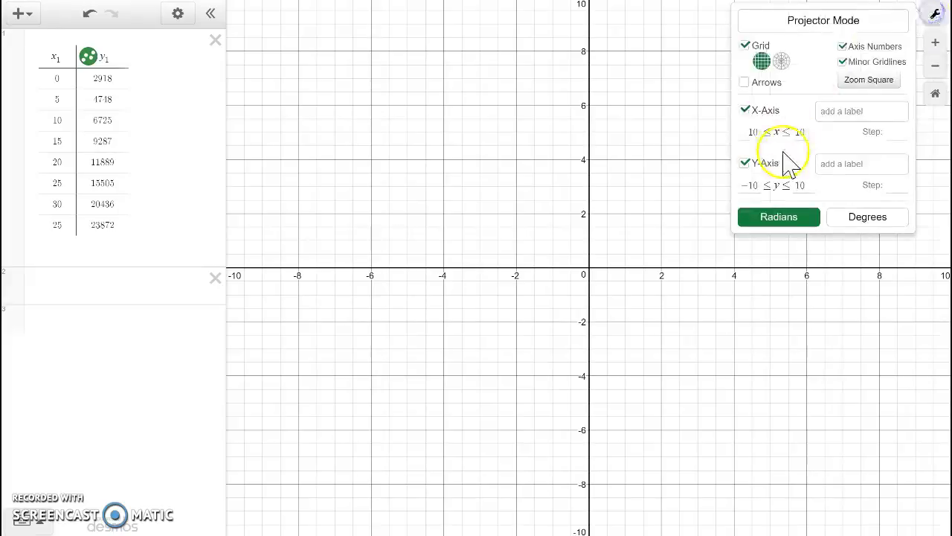
click(756, 134)
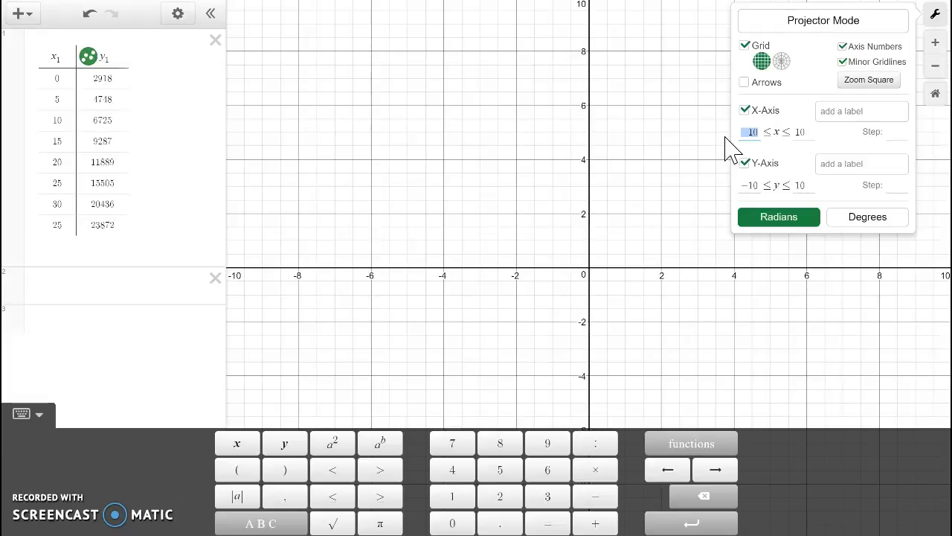
text(0)
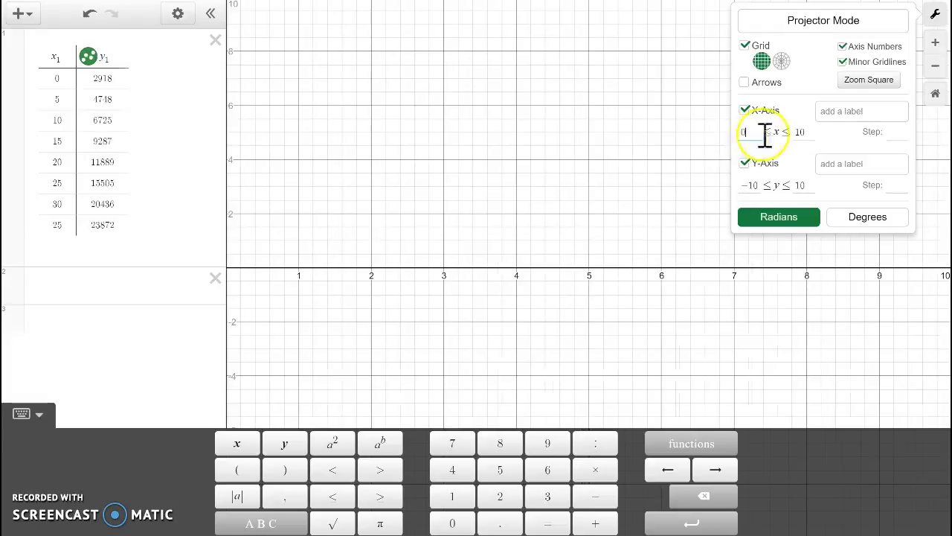
drag(804, 132, 780, 131)
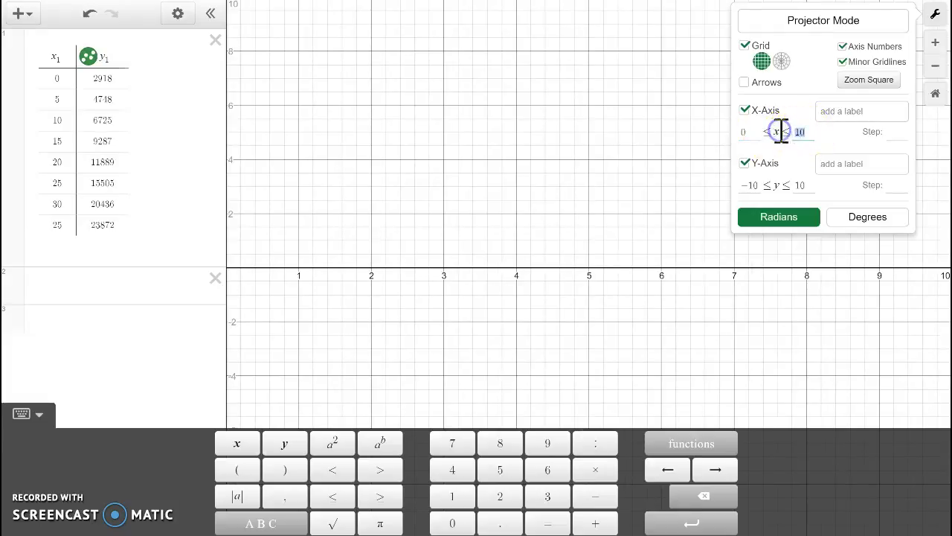
text(30)
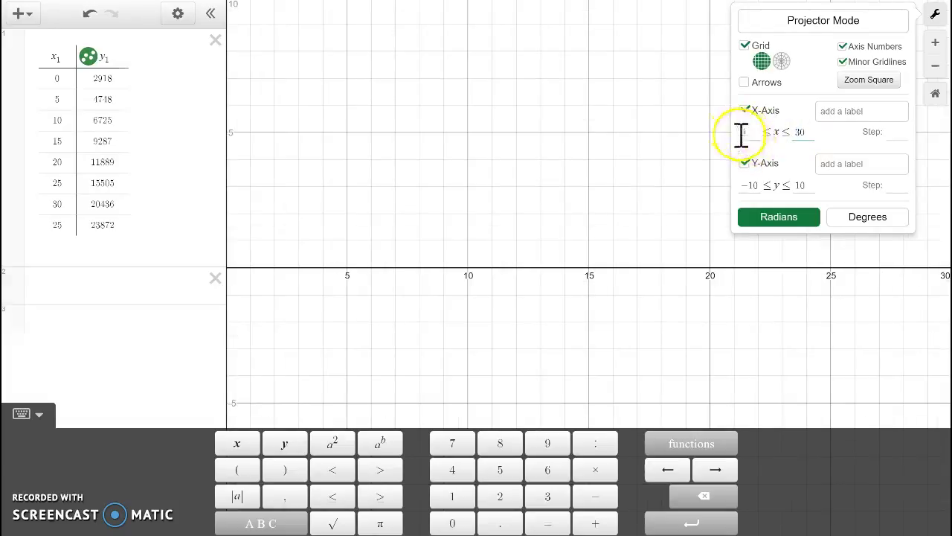
Set the y-axis range from 2500 to 24000 and bring the origin into view.
drag(759, 186, 731, 188)
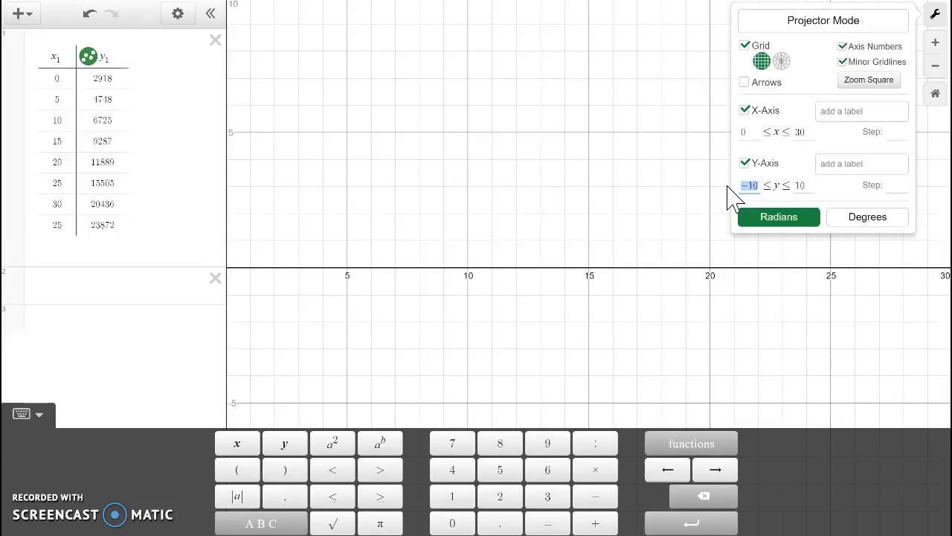
text(1500)
click(743, 185)
double_click(794, 185)
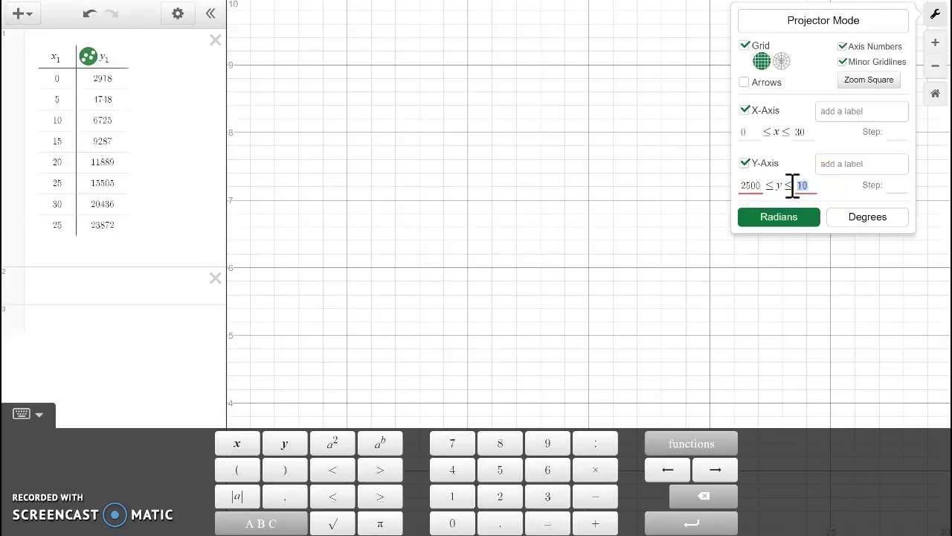
text(24000)
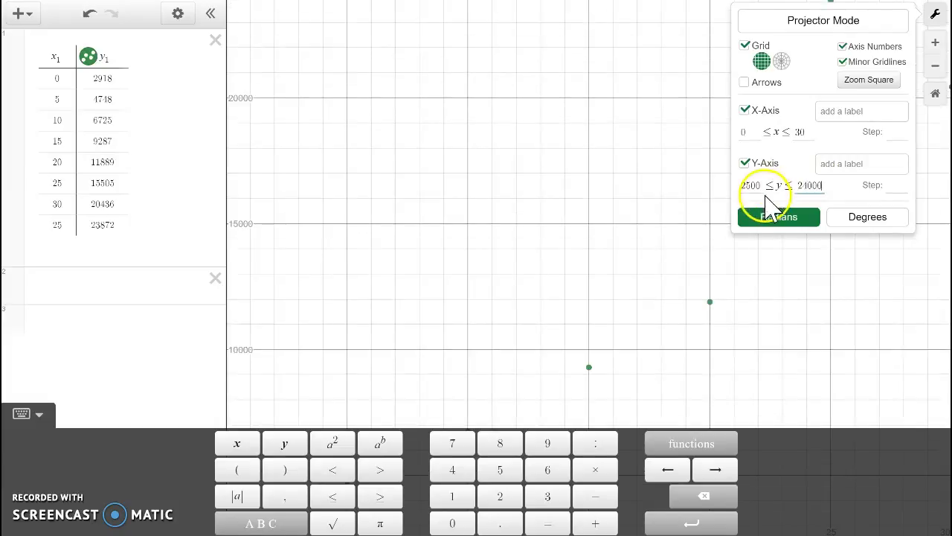
click(661, 223)
drag(539, 272, 590, 173)
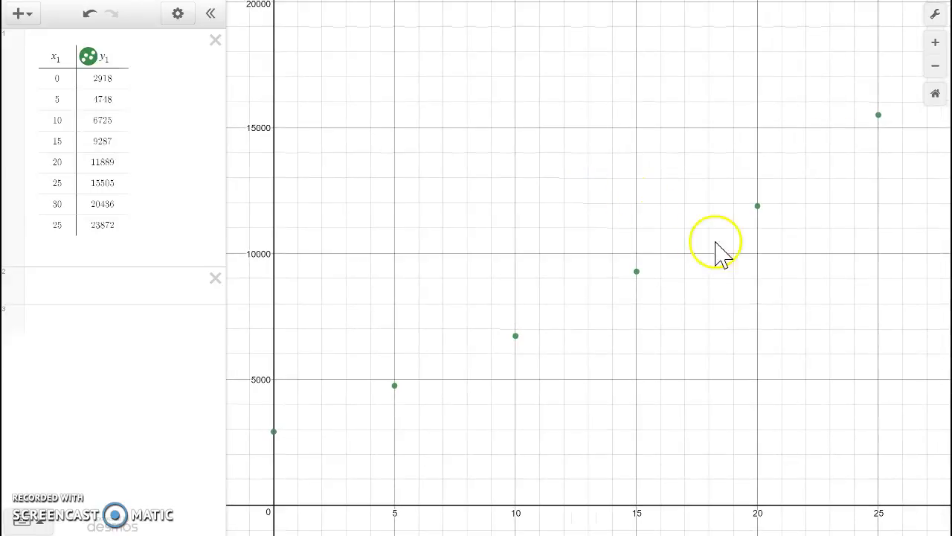
Pan and zoom out to show all eight points, then label the point (25, 15505).
drag(905, 94, 713, 238)
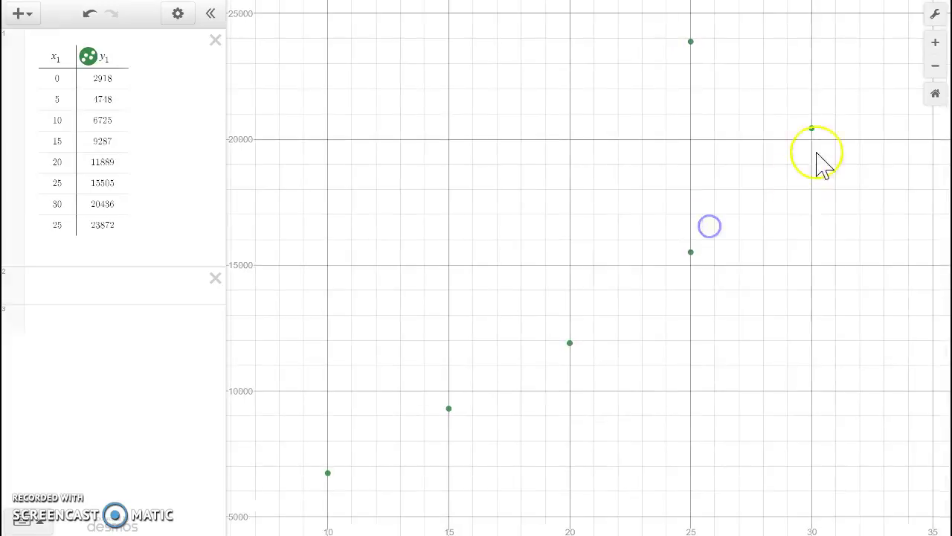
click(937, 67)
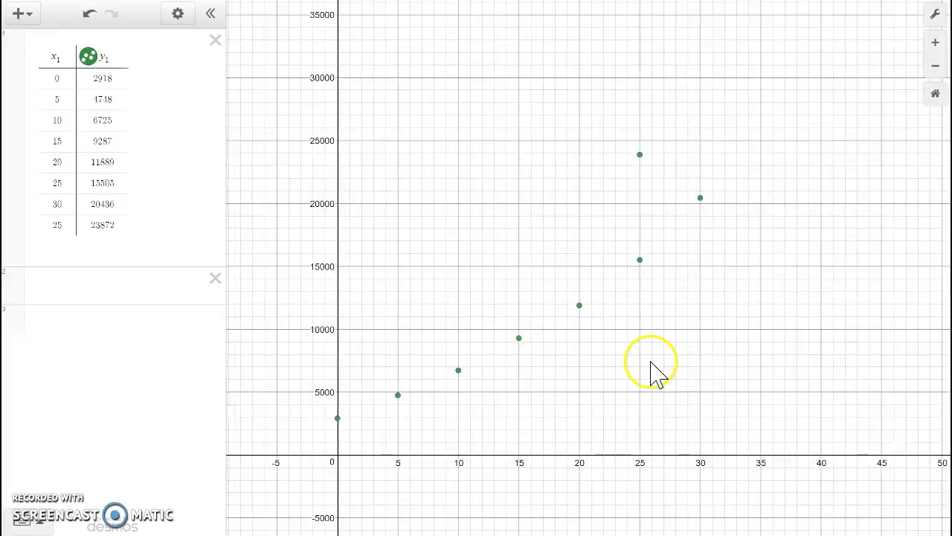
click(336, 513)
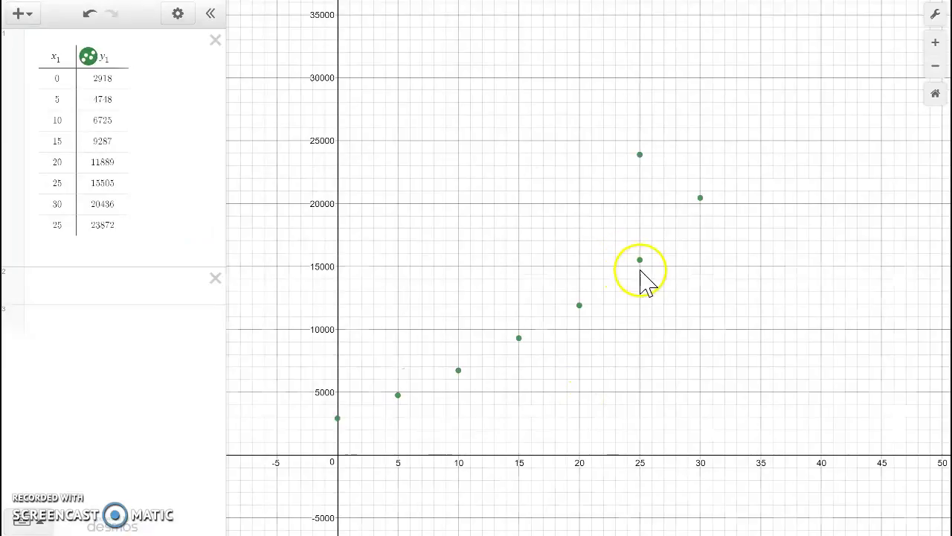
click(640, 261)
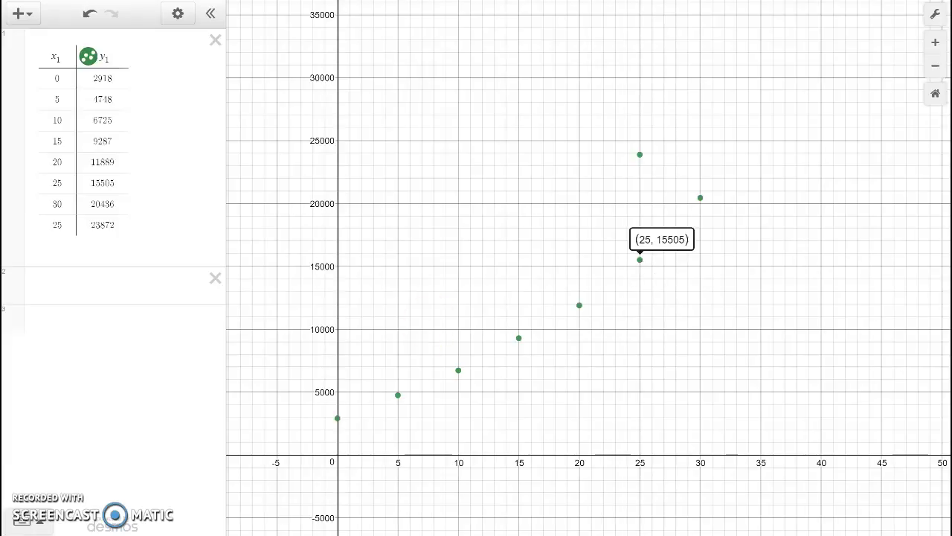
In Word's Step 2, underline "consistently with" and "table" in green ink.
click(576, 488)
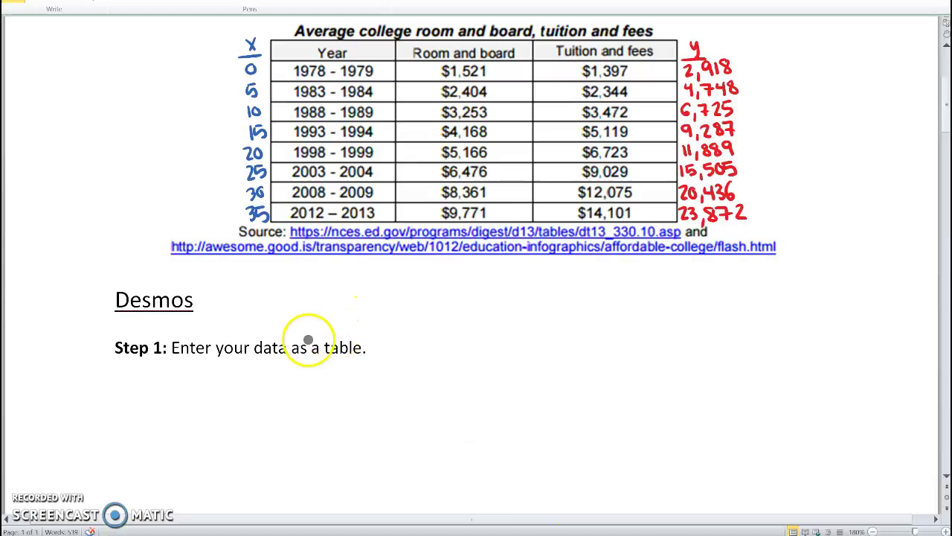
scroll(308, 340, down, 1)
scroll(308, 339, down, 4)
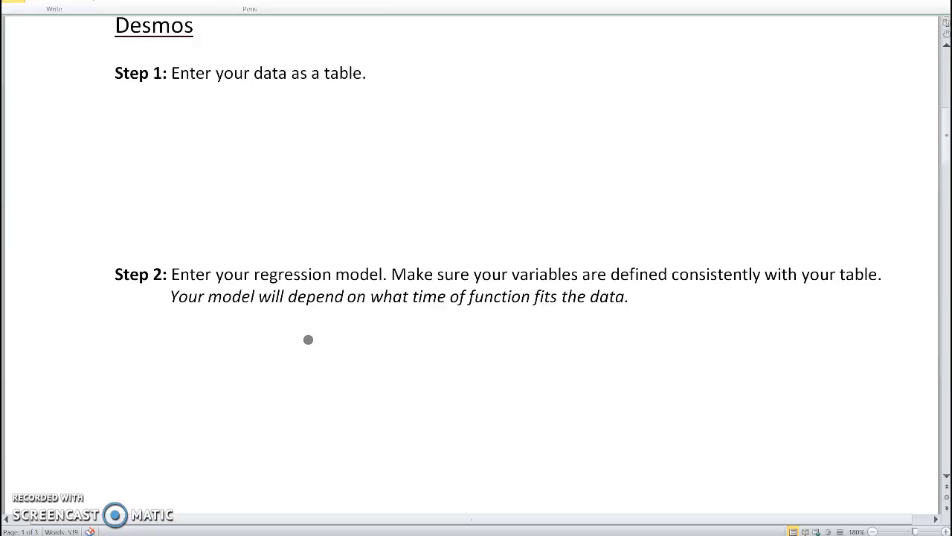
click(234, 276)
mouse_move(674, 286)
mouse_down()
mouse_move(781, 293)
mouse_move(878, 283)
mouse_up()
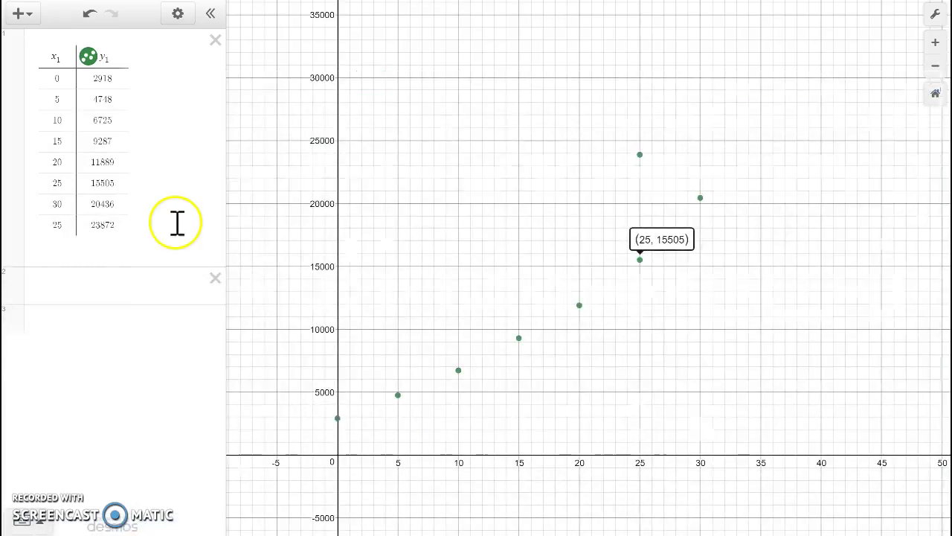
Below the Desmos table, enter the model y₁ = mx₁ + b with subscripted x₁ and y₁.
click(19, 58)
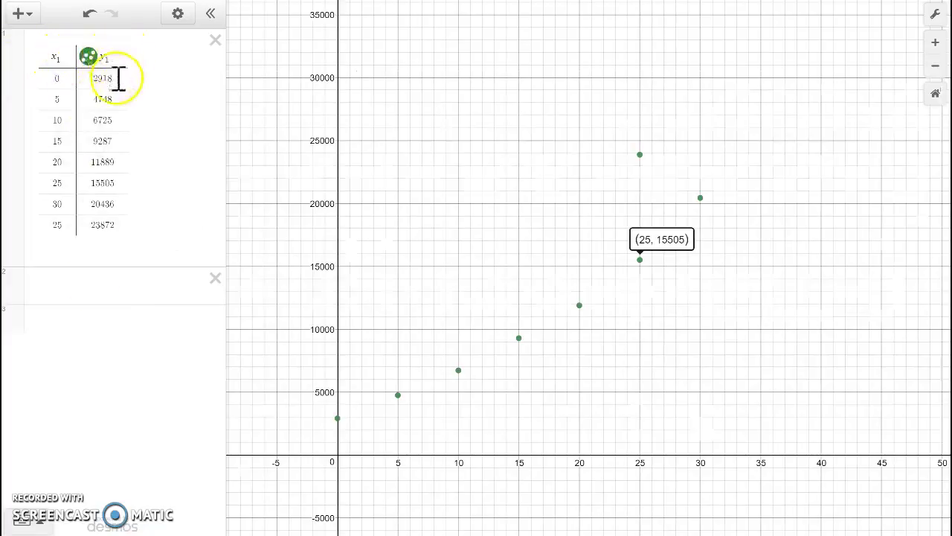
click(77, 283)
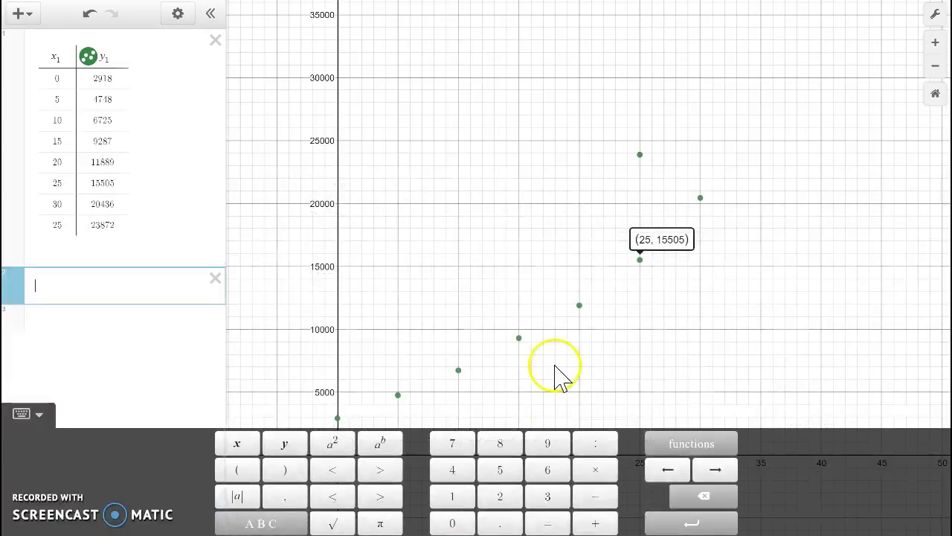
click(558, 354)
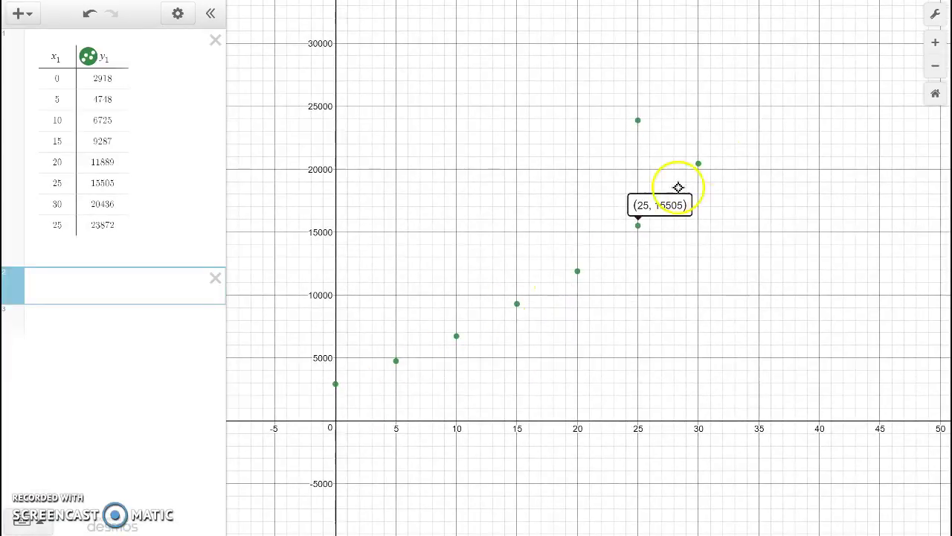
click(101, 272)
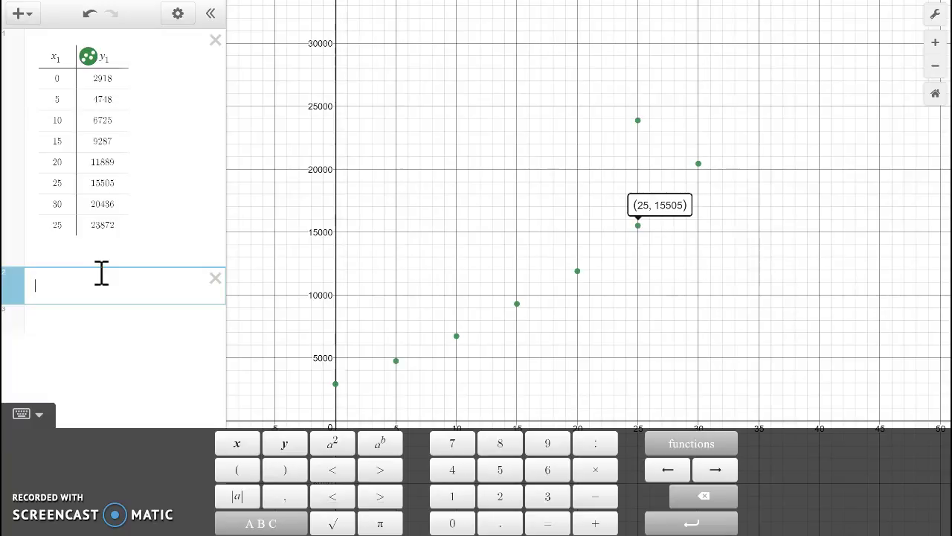
text(y = mx)
key(BackSpace)
text(mx )
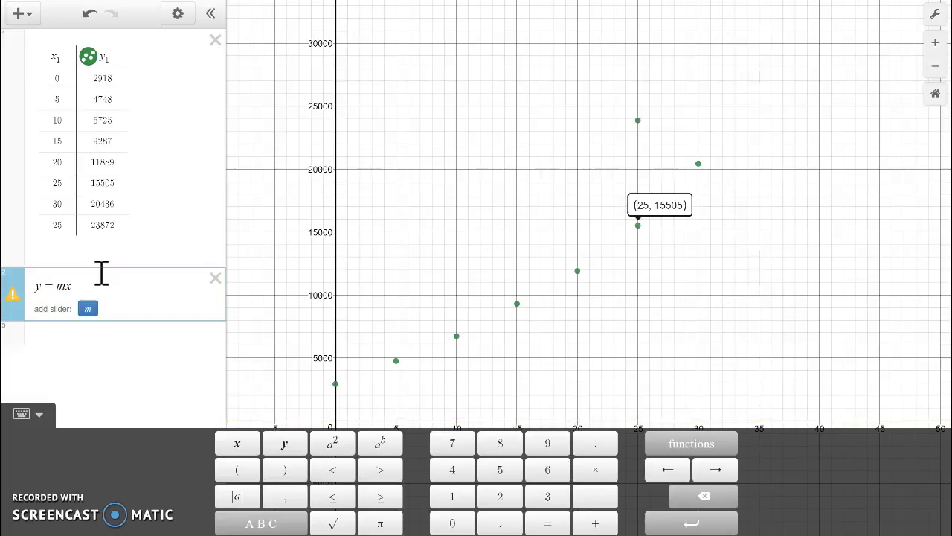
text(+ b)
click(83, 279)
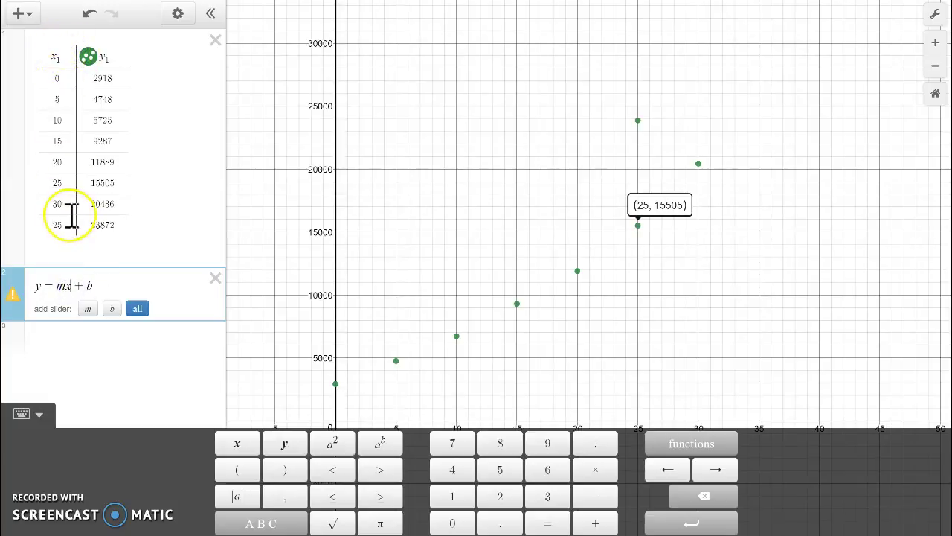
text(_)
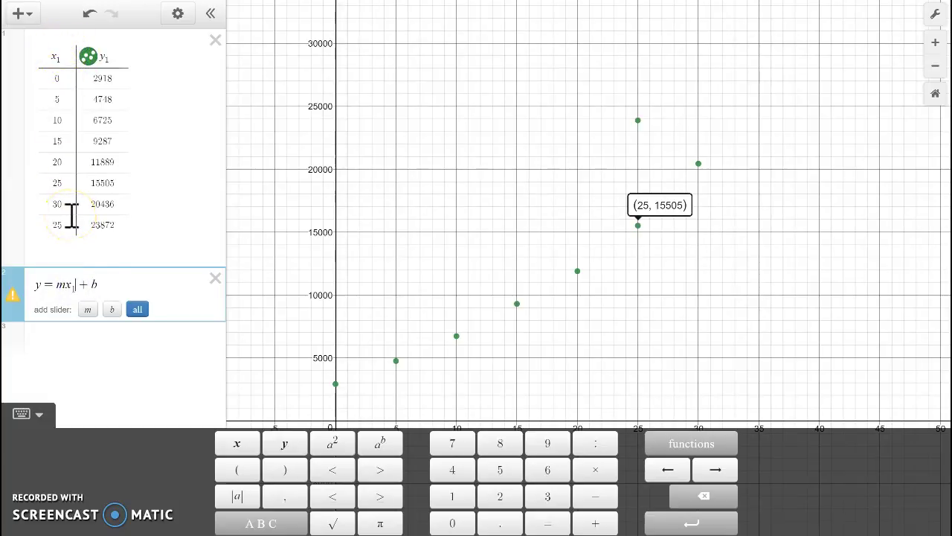
text(1)
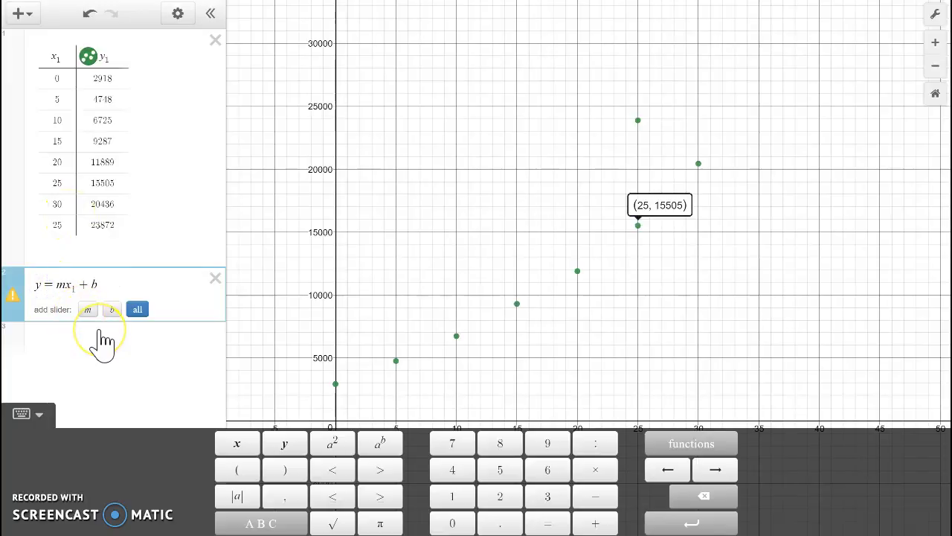
key(Home)
key(Right)
text(_1)
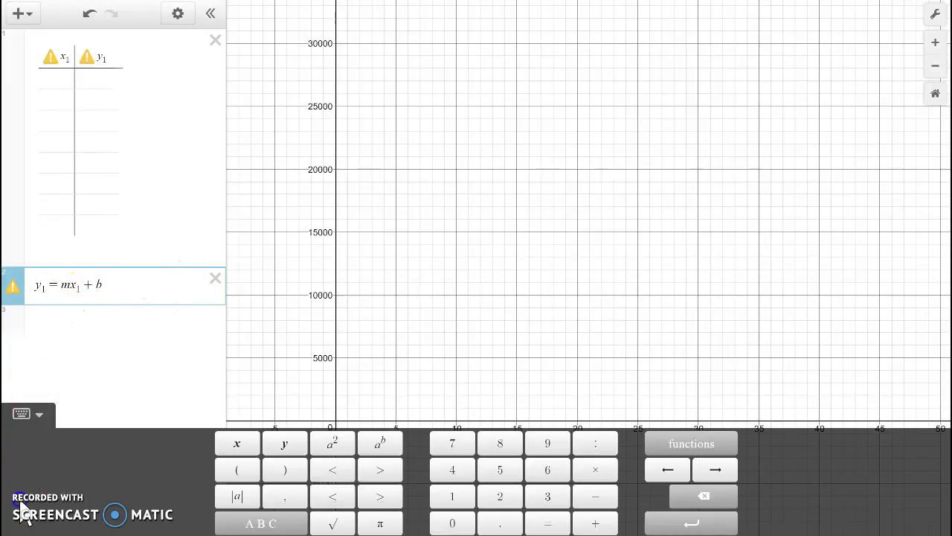
Change = to ~ for a linear regression giving m = 654.8, b = 1282, r² = 0.856.
click(21, 415)
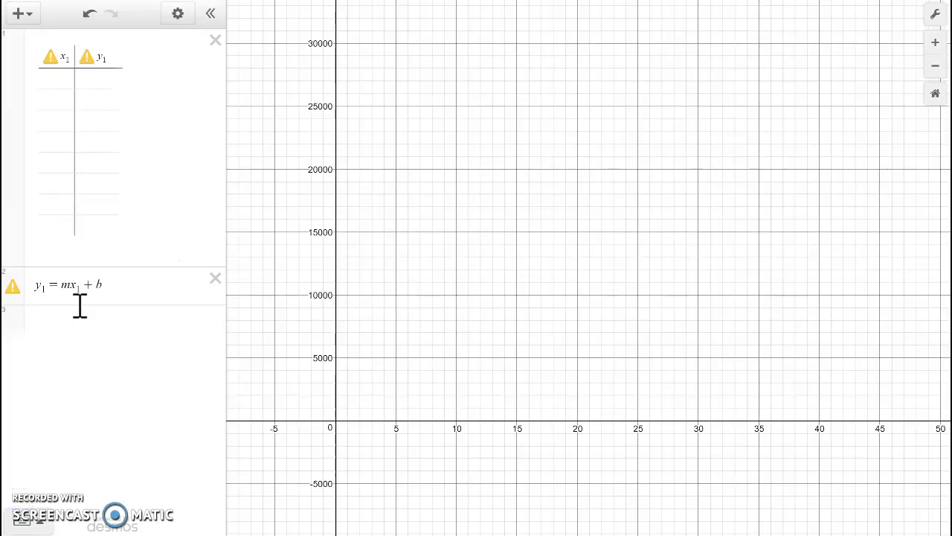
click(51, 285)
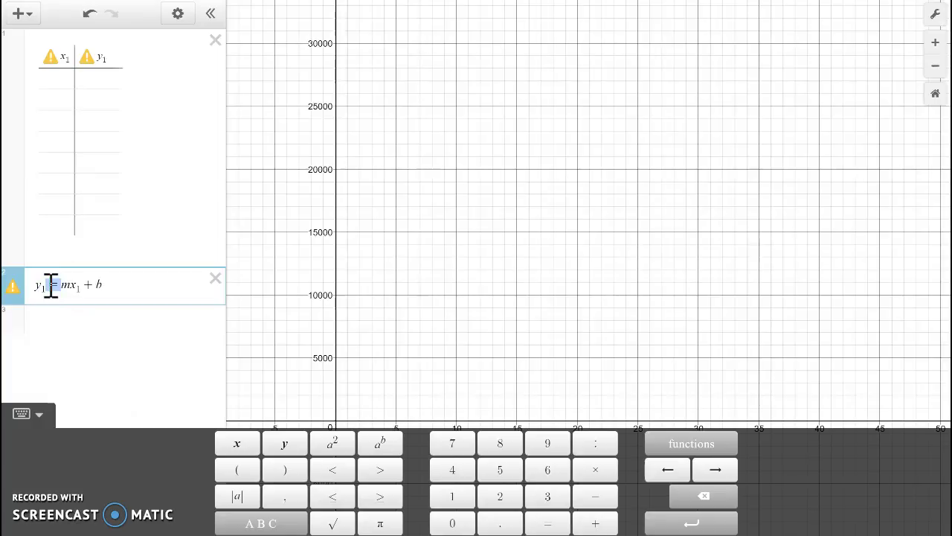
drag(531, 169, 537, 204)
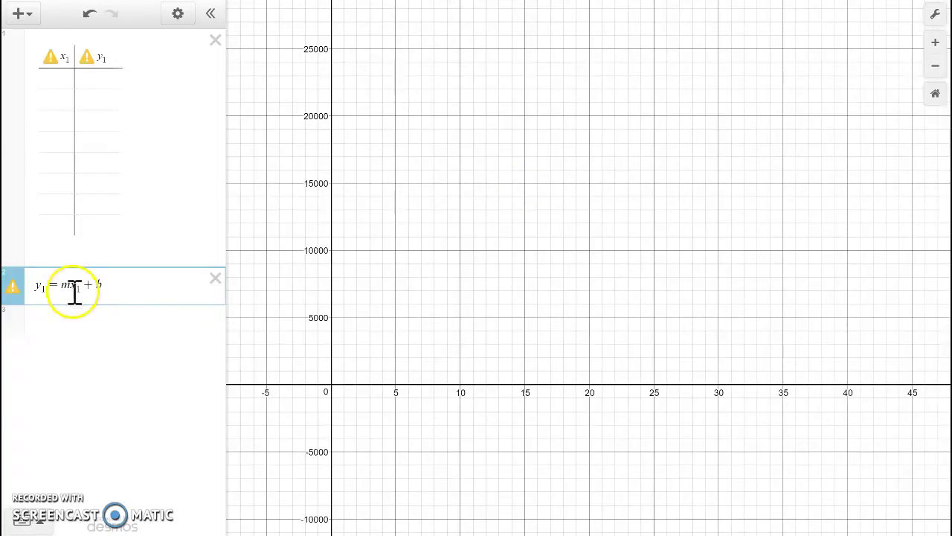
click(51, 285)
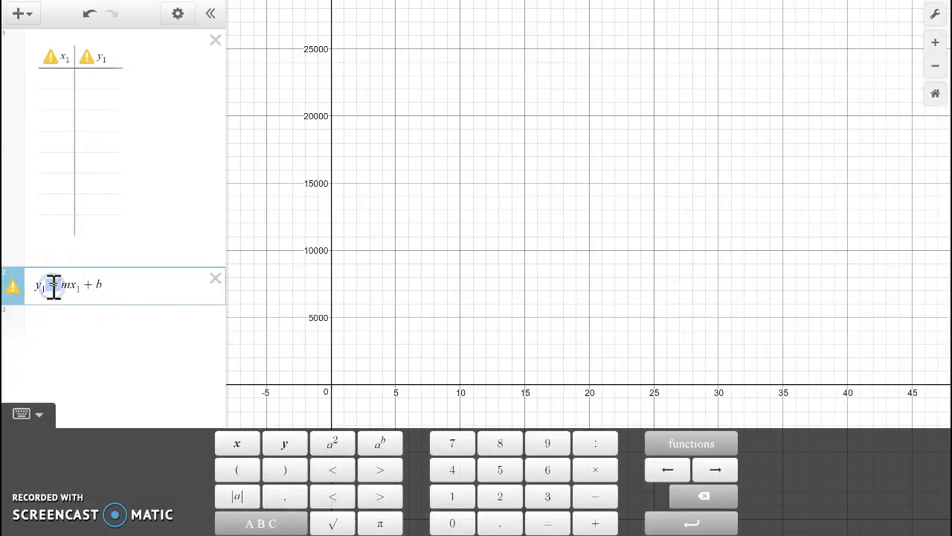
key(BackSpace)
text(~)
click(74, 297)
Hide the fitted linear regression line.
click(184, 206)
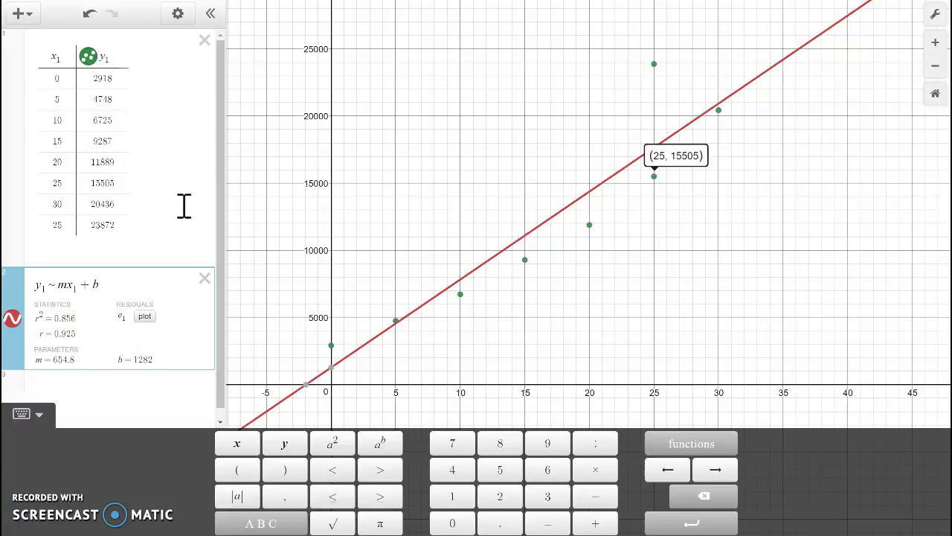
click(47, 285)
mouse_move(58, 285)
mouse_down()
mouse_move(43, 284)
mouse_move(57, 285)
mouse_up()
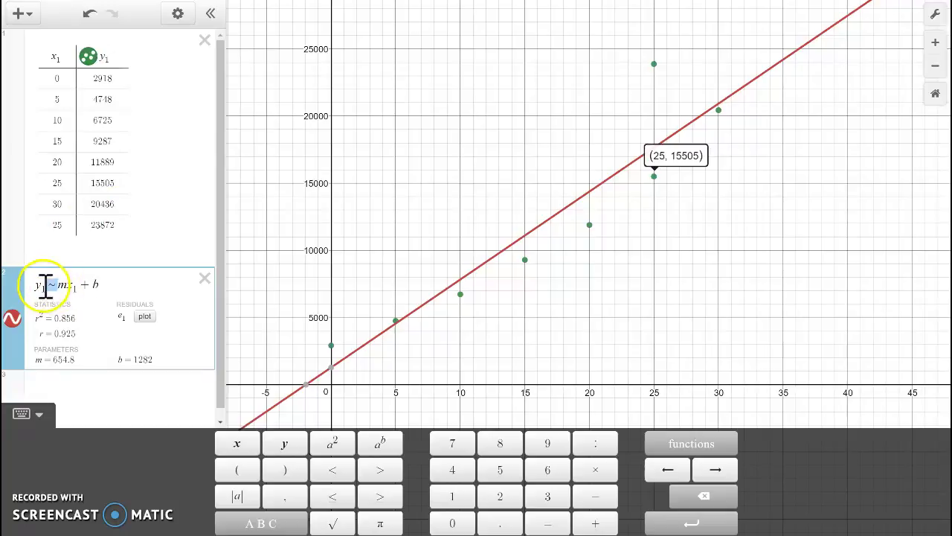
click(71, 316)
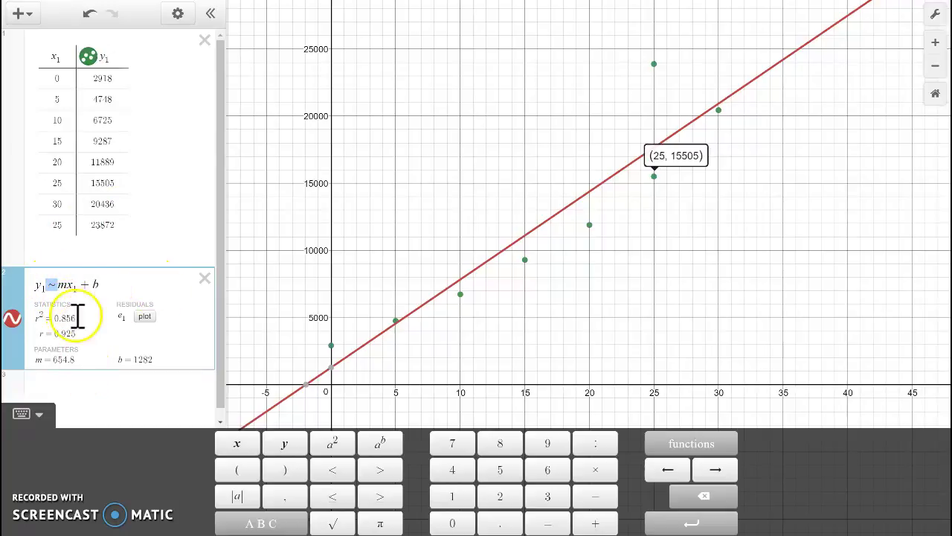
click(13, 318)
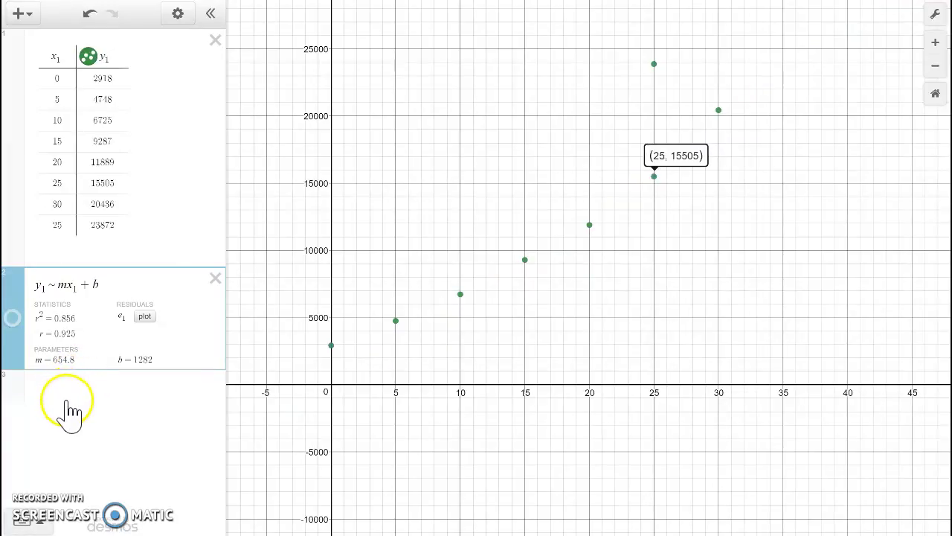
Add the quadratic regression y₁ ~ ax₁² + bx₁ + c (R² = 0.873) and zoom to inspect it.
click(67, 399)
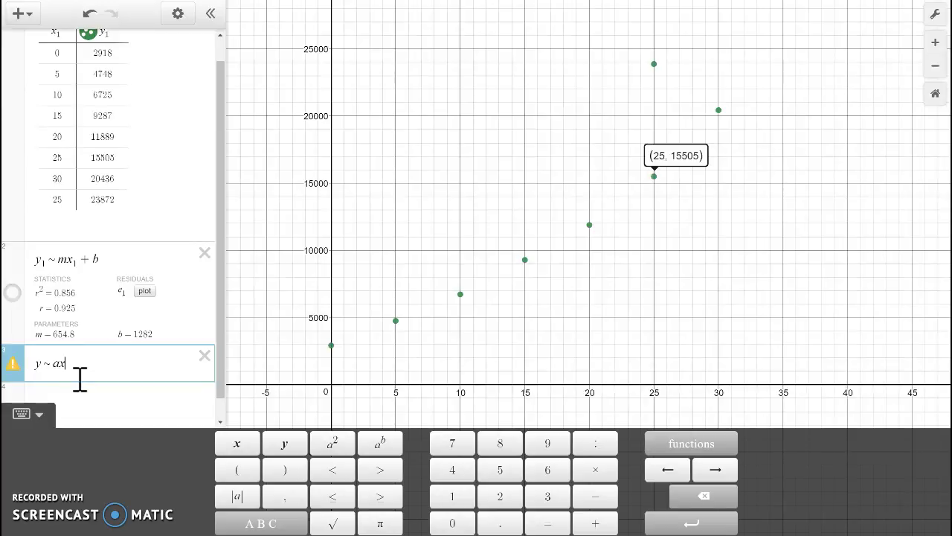
text(y~ax^2)
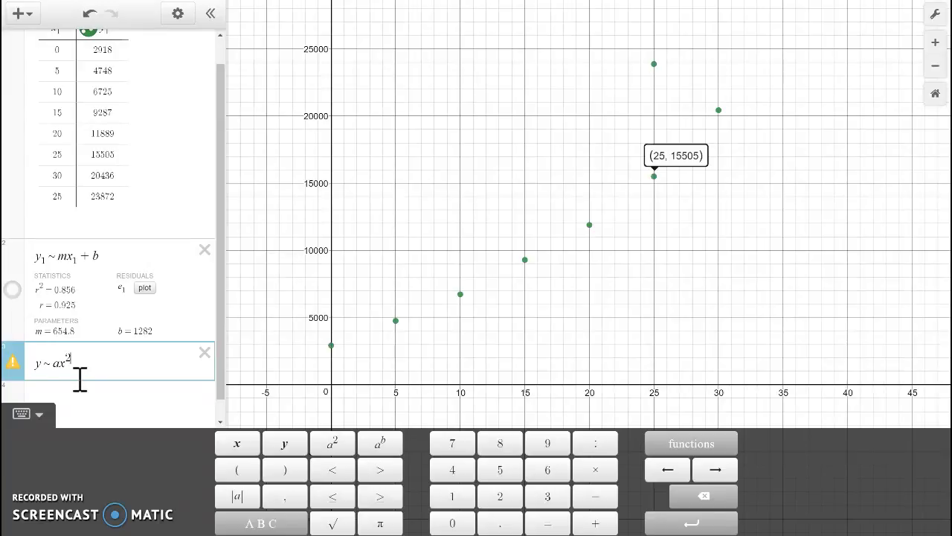
text(1)
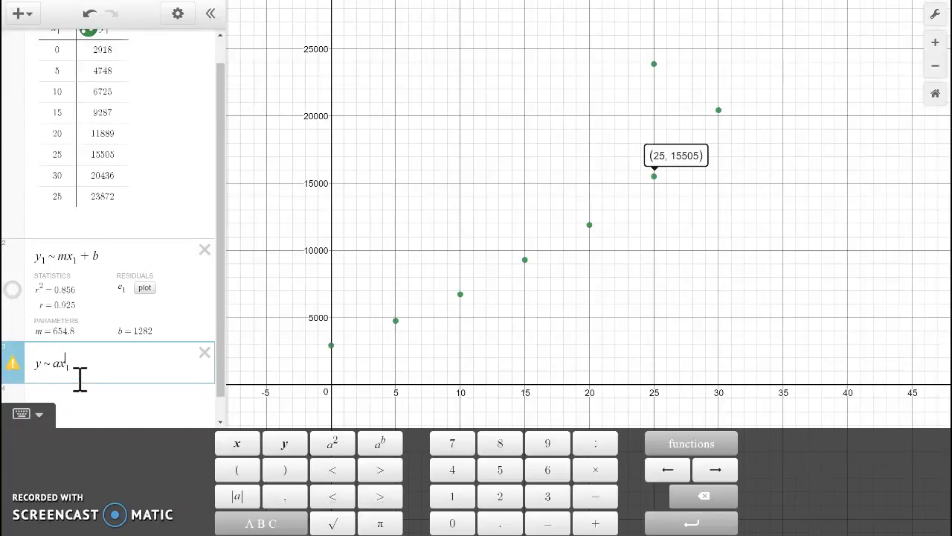
text(^2 + bx_1 + c)
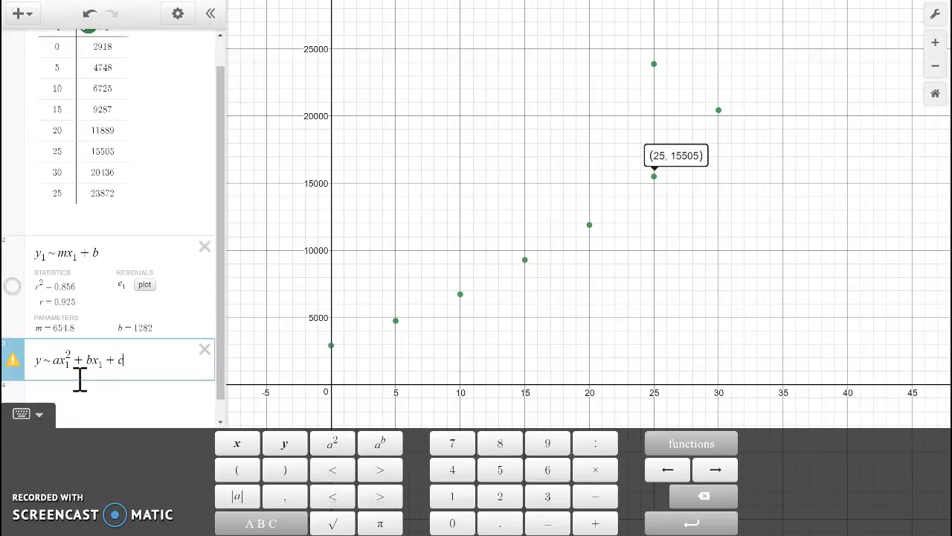
click(41, 361)
text(1)
drag(370, 75, 594, 205)
scroll(593, 205, down, 5)
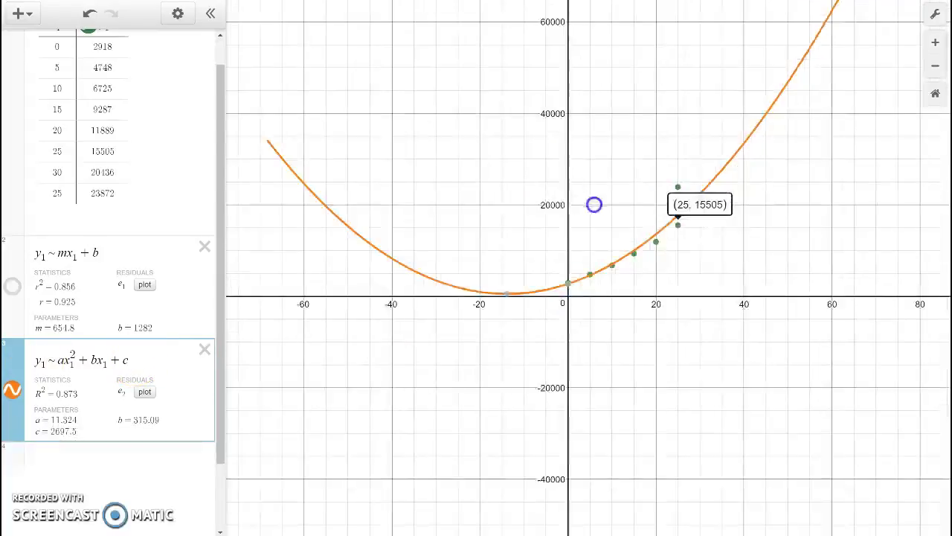
scroll(594, 206, up, 5)
click(617, 331)
scroll(565, 332, up, 2)
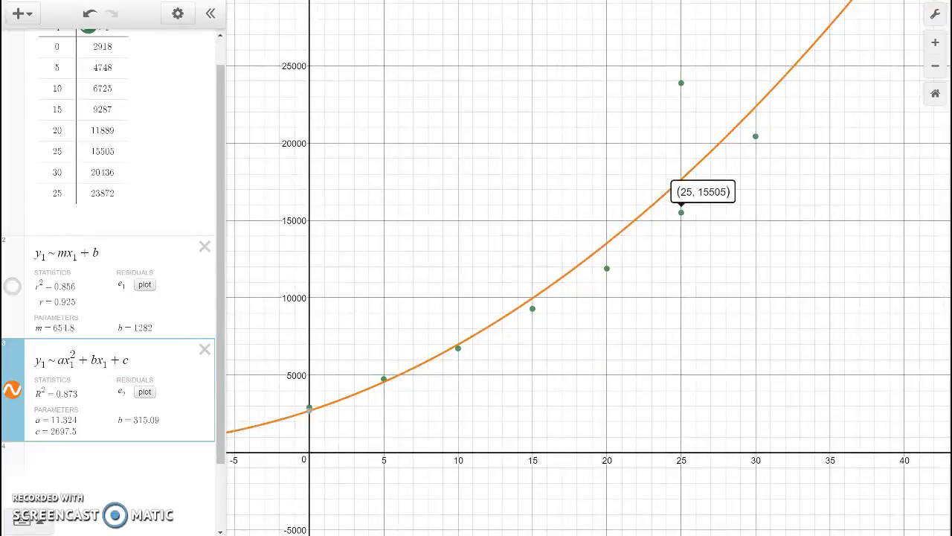
Show the linear regression line again, delete the quadratic row, and return to Word.
click(12, 285)
scroll(23, 312, up, 1)
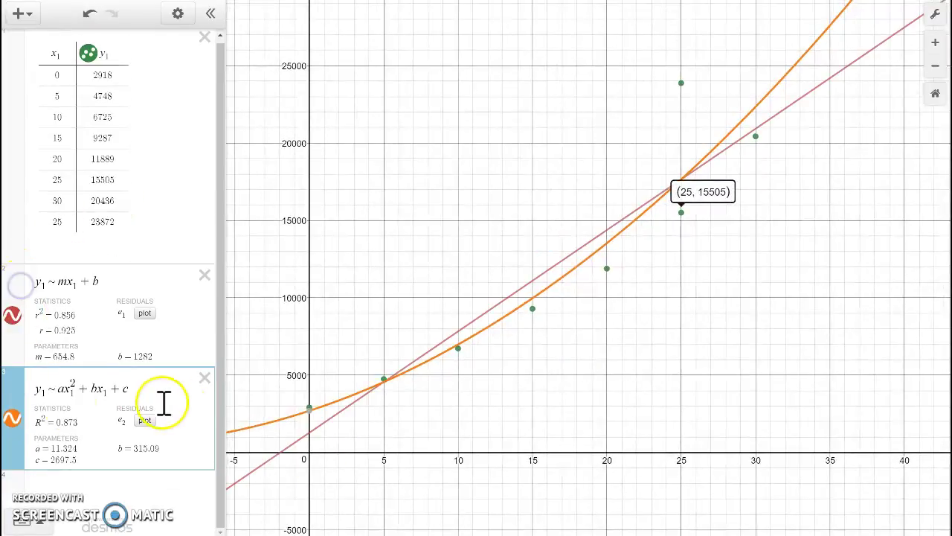
click(205, 378)
key(alt+Tab)
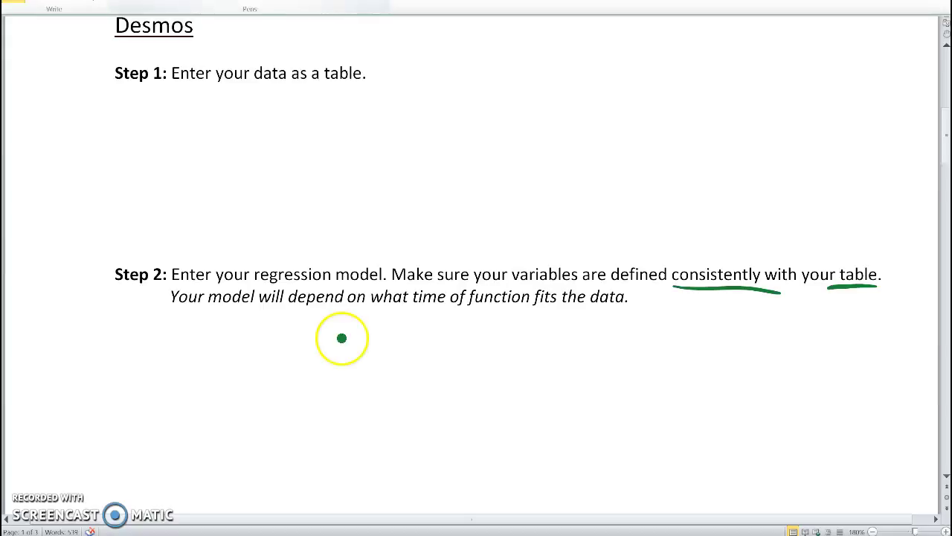
Handwrite the model y₁ ~ mx₁ + b in green ink beneath the Step 2 instructions.
mouse_move(340, 329)
mouse_down()
mouse_move(357, 348)
mouse_move(353, 384)
mouse_up()
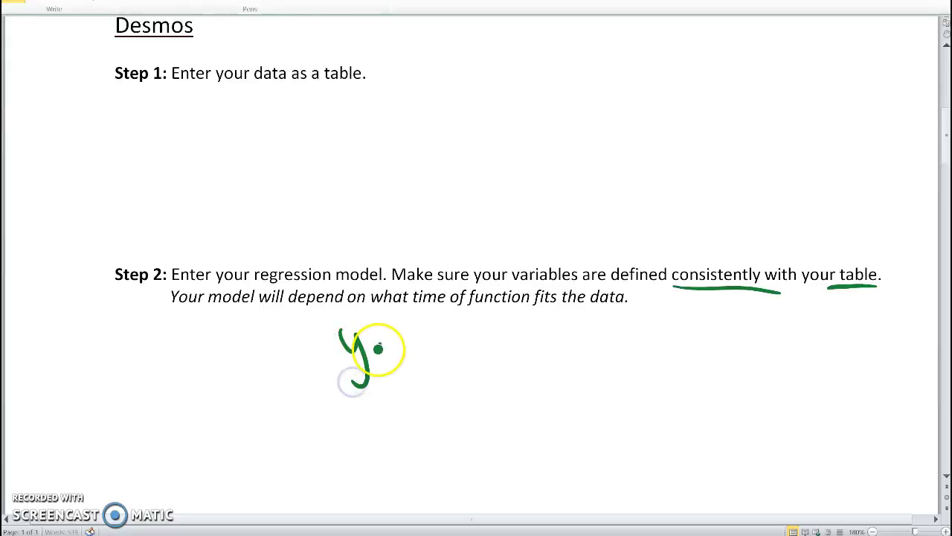
drag(378, 354, 406, 344)
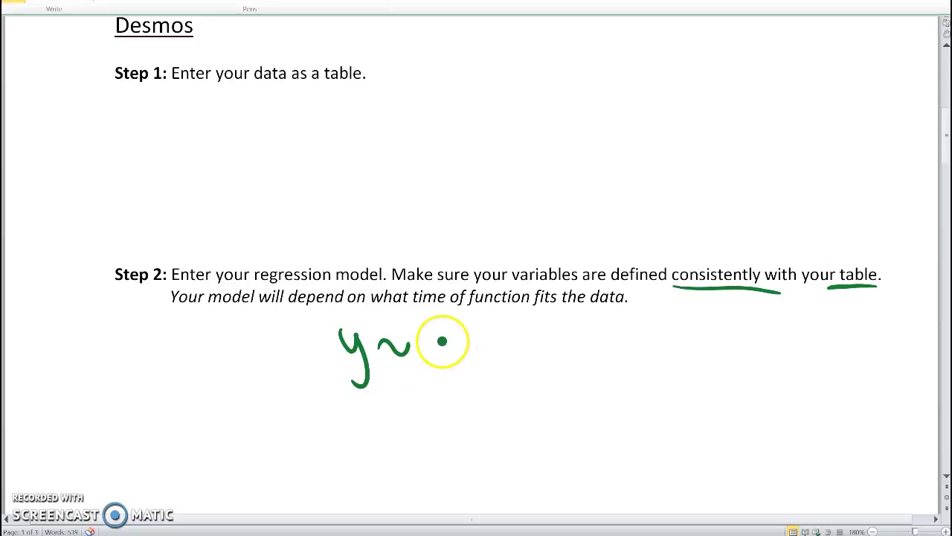
mouse_move(438, 338)
mouse_down()
mouse_move(466, 353)
mouse_move(481, 346)
mouse_move(469, 359)
mouse_move(518, 342)
mouse_move(512, 349)
mouse_up()
mouse_move(537, 323)
mouse_down()
mouse_move(537, 353)
mouse_move(496, 358)
mouse_up()
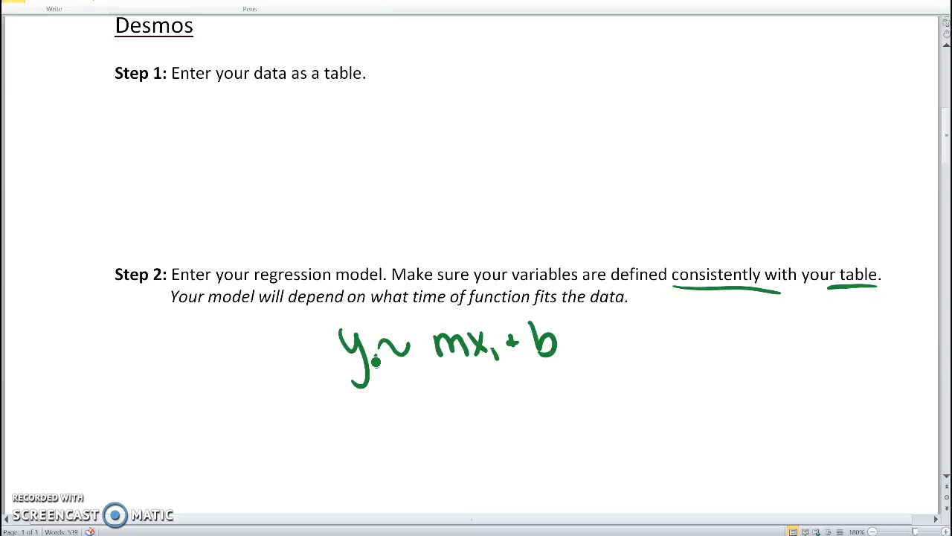
drag(376, 355, 377, 365)
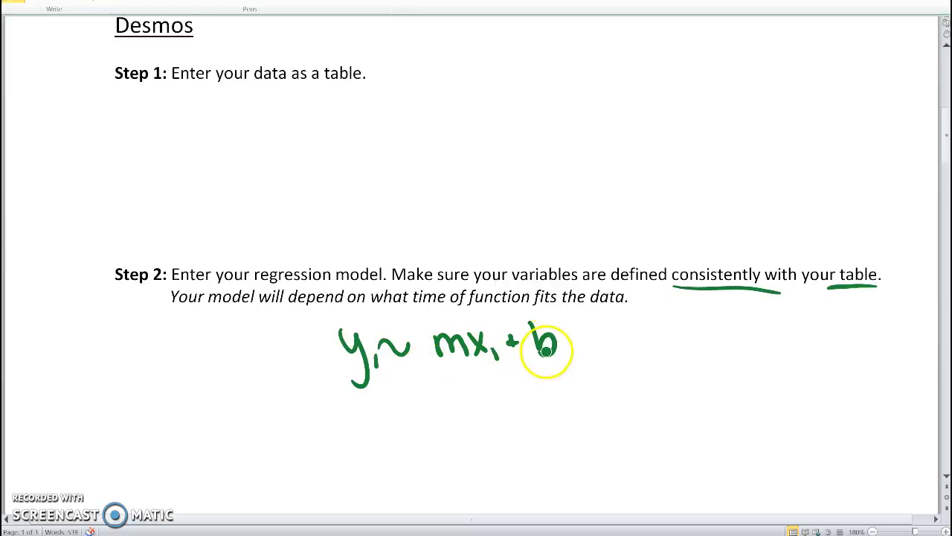
key(alt+Tab)
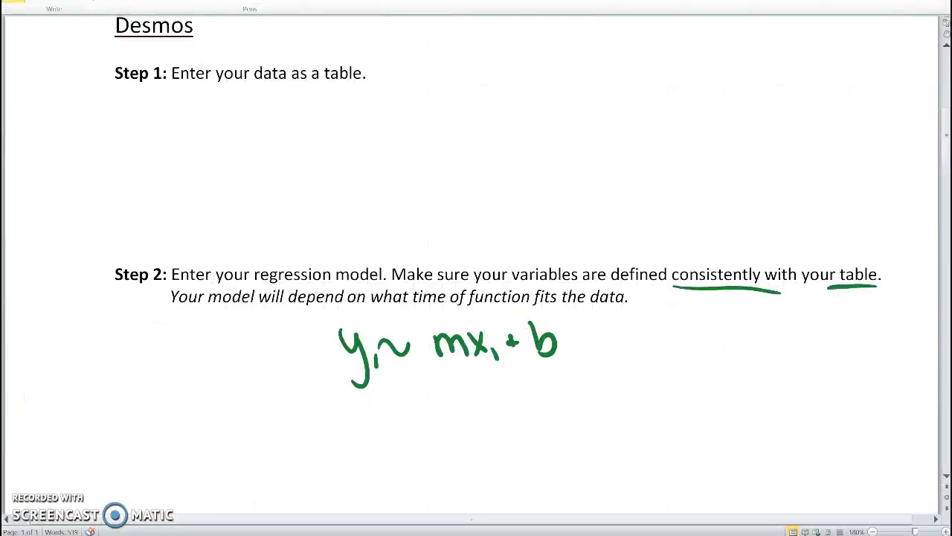
Handwrite the fitted equation y₁ ~ 654.8x₁ + 1,282 in red beneath the green model.
mouse_move(355, 409)
mouse_down()
mouse_move(376, 447)
mouse_move(368, 464)
mouse_up()
drag(384, 424, 405, 417)
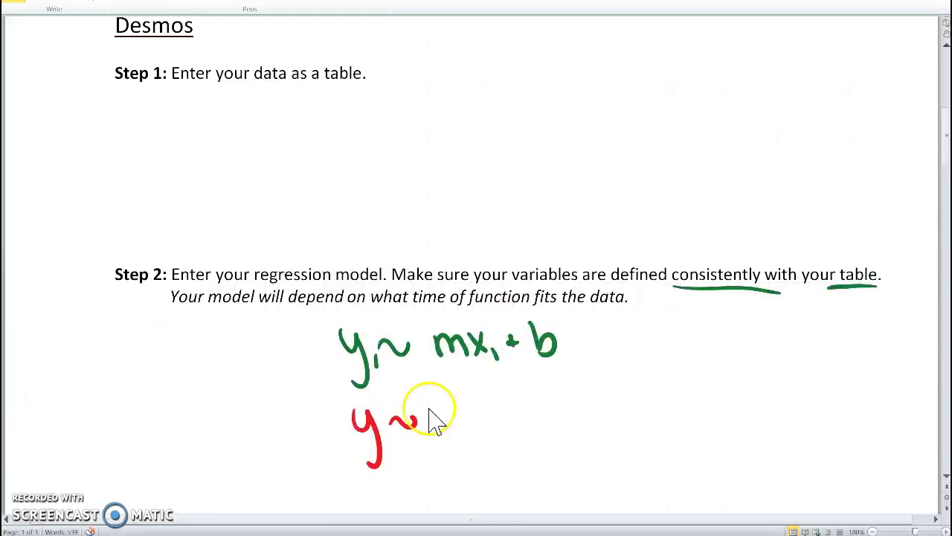
drag(453, 406, 433, 441)
mouse_move(472, 407)
mouse_down()
mouse_move(472, 429)
mouse_move(496, 421)
mouse_move(504, 438)
mouse_up()
click(512, 435)
mouse_move(536, 408)
mouse_down()
mouse_move(577, 436)
mouse_move(560, 436)
mouse_move(593, 445)
mouse_up()
drag(393, 438, 394, 452)
mouse_move(614, 410)
mouse_down()
mouse_move(614, 429)
mouse_move(622, 419)
mouse_up()
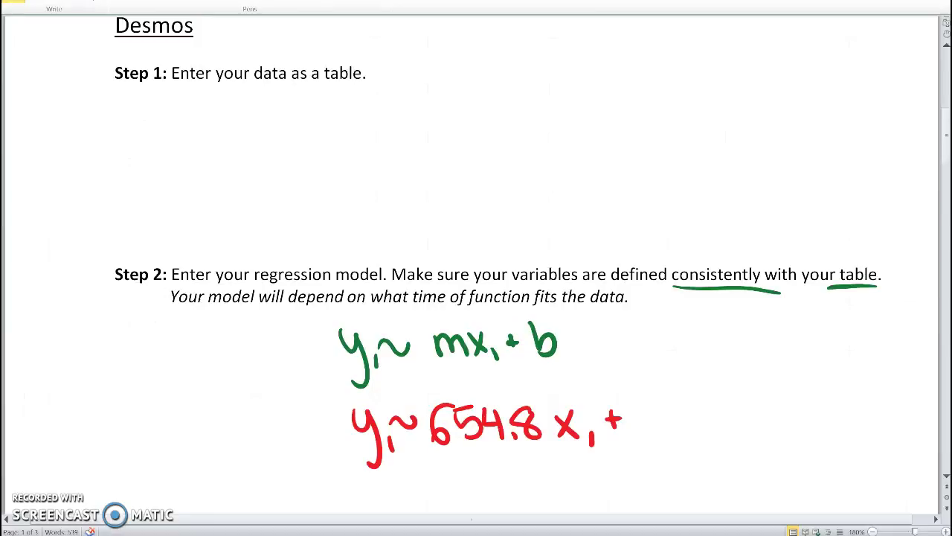
mouse_move(640, 402)
mouse_down()
mouse_move(638, 435)
mouse_move(656, 437)
mouse_up()
mouse_move(666, 408)
mouse_down()
mouse_move(669, 432)
mouse_move(701, 413)
mouse_move(729, 424)
mouse_up()
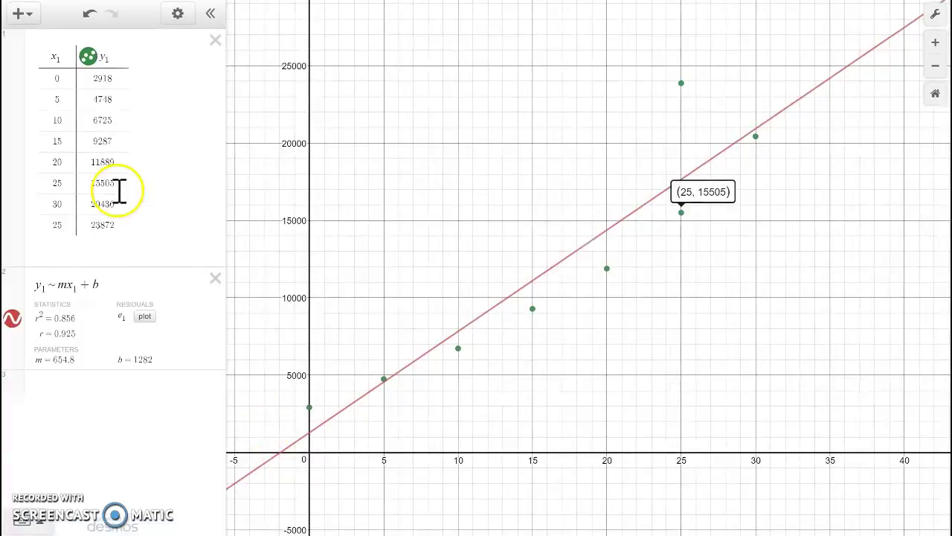
click(98, 78)
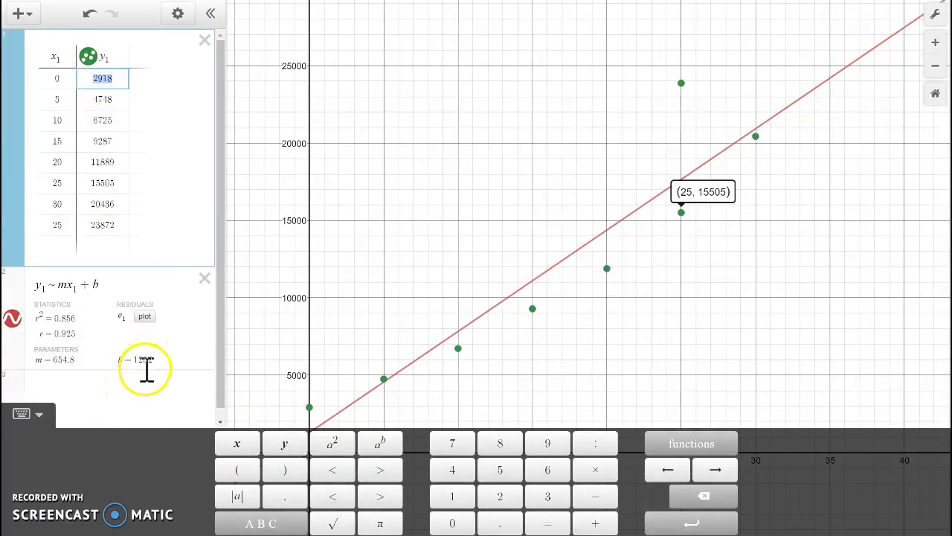
click(541, 233)
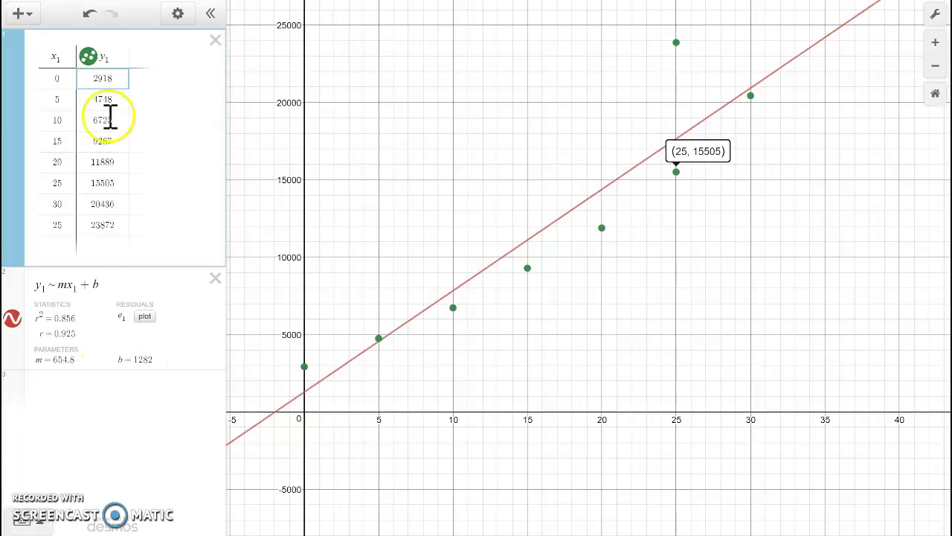
click(121, 91)
click(56, 80)
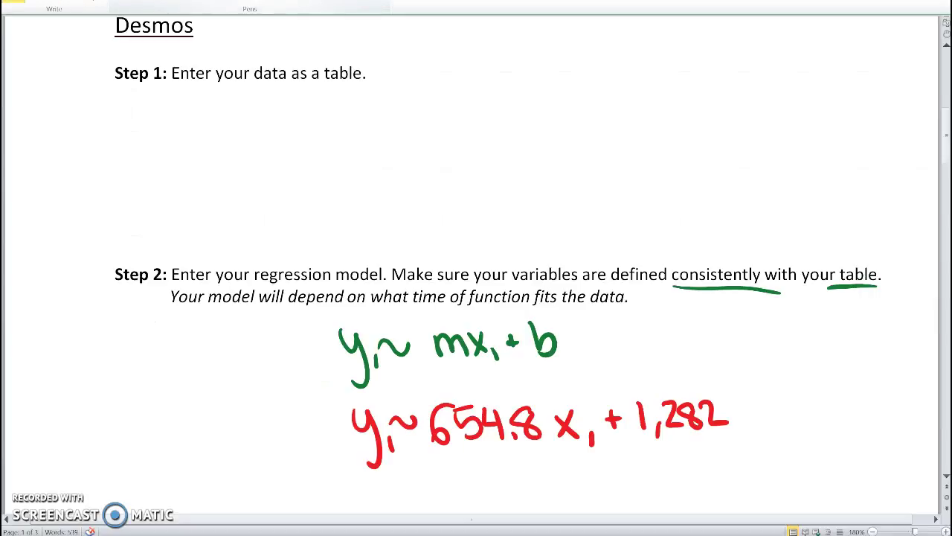
Handwrite the fraction 10,500 over 20 followed by an equals sign in the left margin.
mouse_move(70, 347)
mouse_down()
mouse_move(73, 373)
mouse_move(86, 369)
mouse_move(84, 353)
mouse_move(100, 379)
mouse_up()
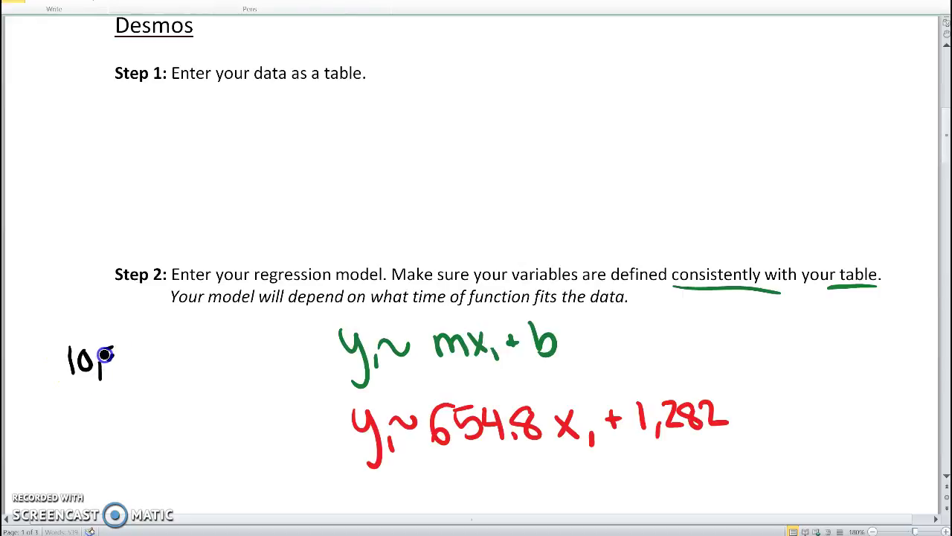
drag(112, 355, 145, 355)
drag(60, 390, 156, 369)
mouse_move(98, 398)
mouse_down()
mouse_move(118, 413)
mouse_move(118, 388)
mouse_up()
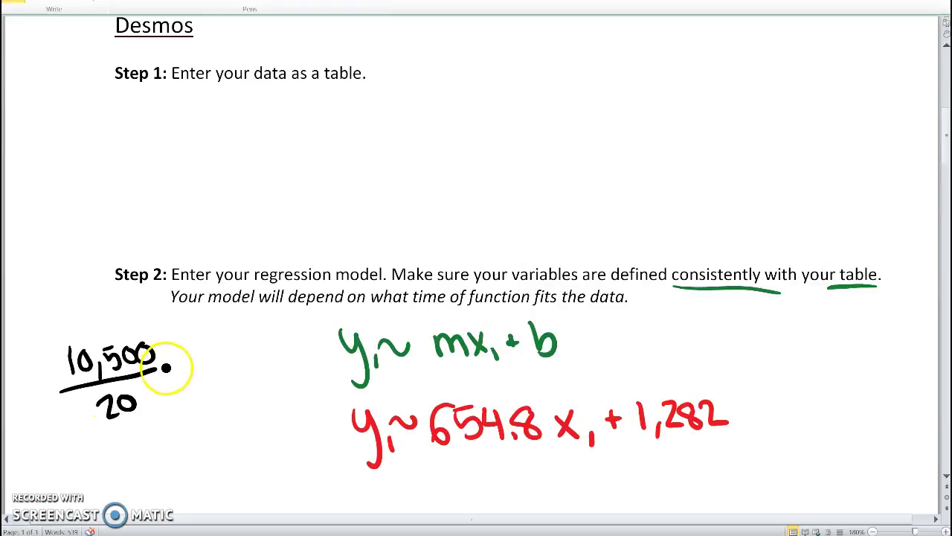
drag(166, 364, 180, 371)
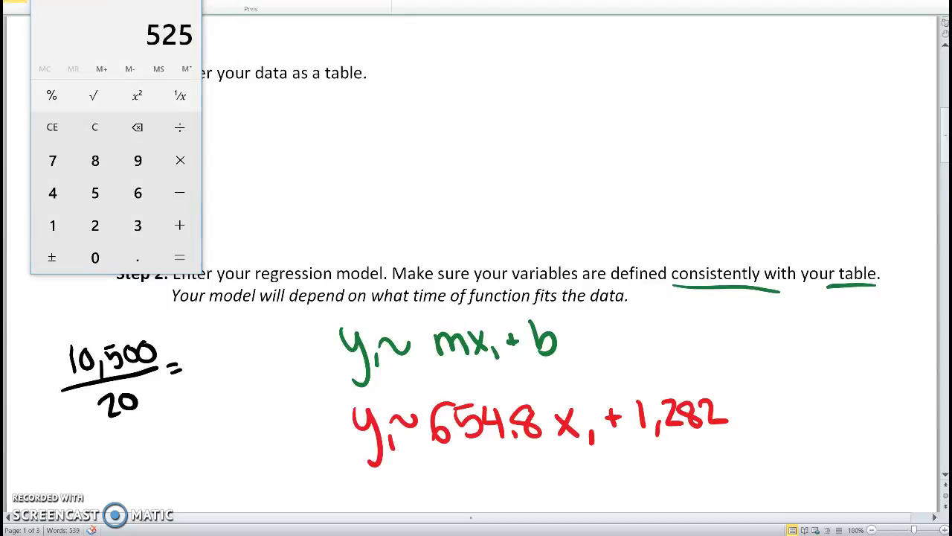
Write the result 525 in red after checking it, then return to the Desmos graph.
key(alt+Tab)
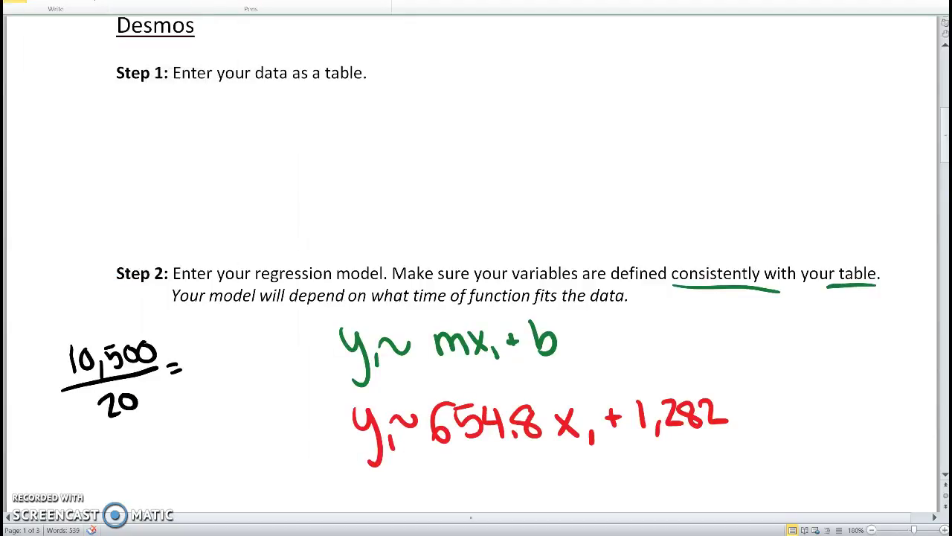
mouse_move(186, 347)
mouse_down()
mouse_move(206, 359)
mouse_move(207, 346)
mouse_move(221, 361)
mouse_move(243, 335)
mouse_up()
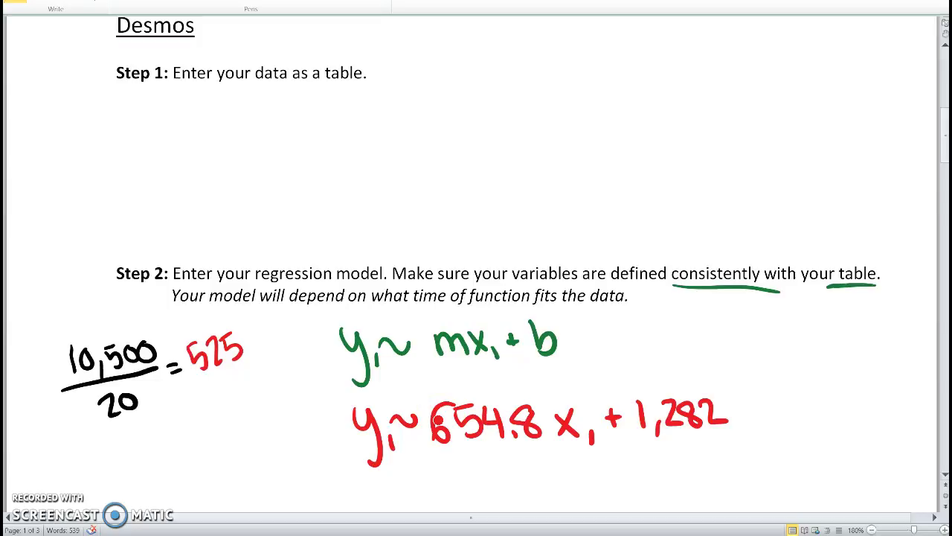
key(alt+Tab)
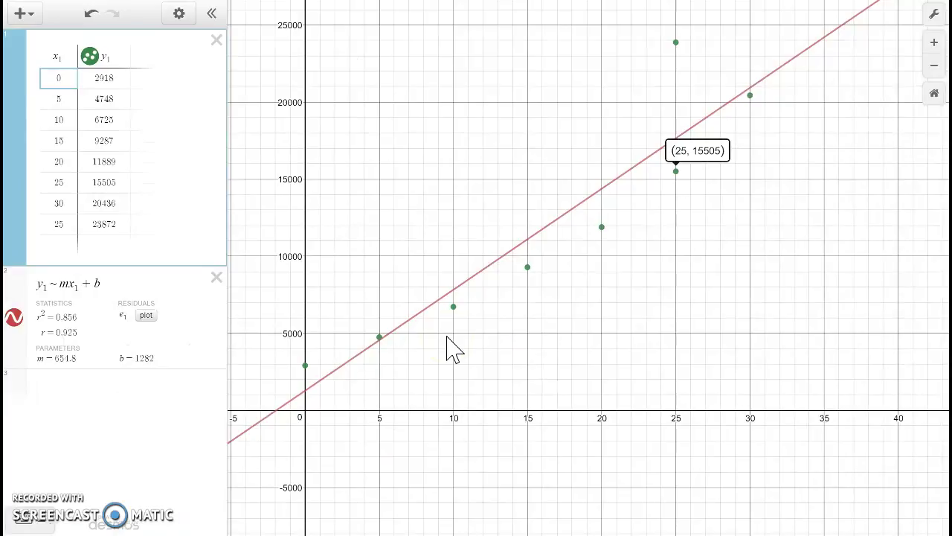
Bring the Word notes forward and scroll down to page 2's Step by Step Calculator Directions.
click(548, 317)
key(alt+Tab)
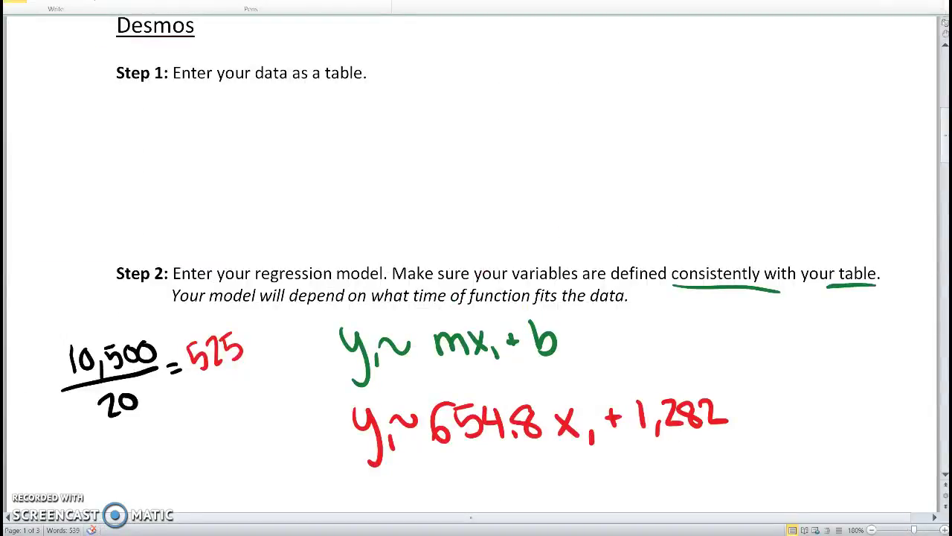
scroll(512, 417, down, 3)
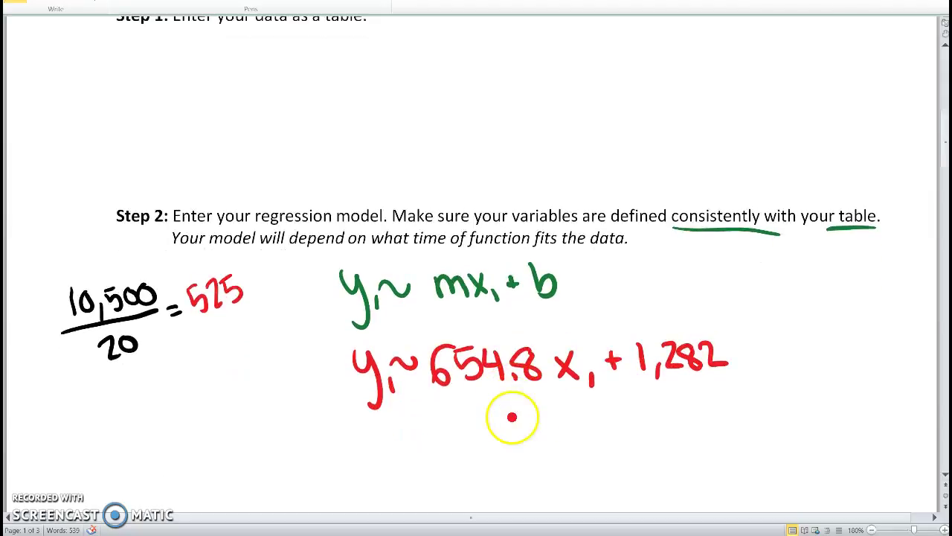
scroll(512, 417, down, 1)
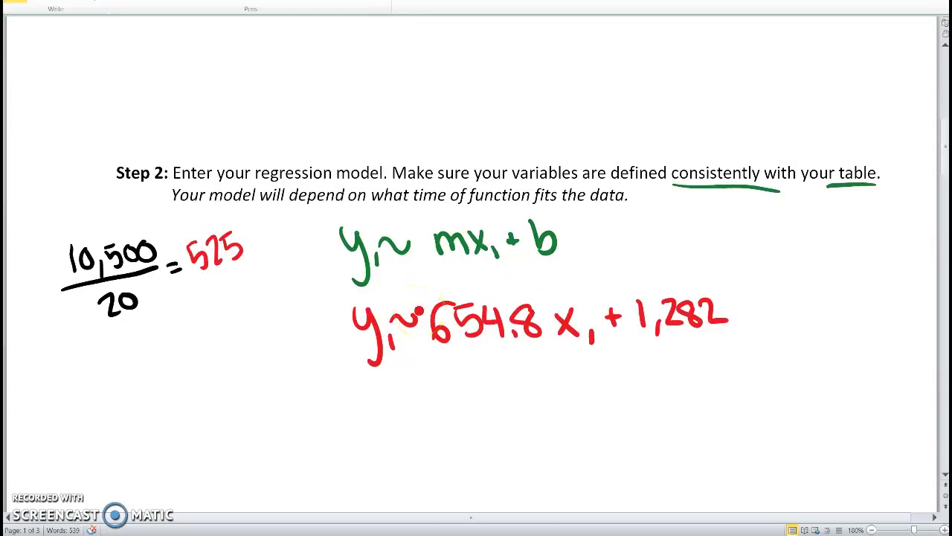
scroll(419, 311, up, 4)
scroll(419, 311, down, 18)
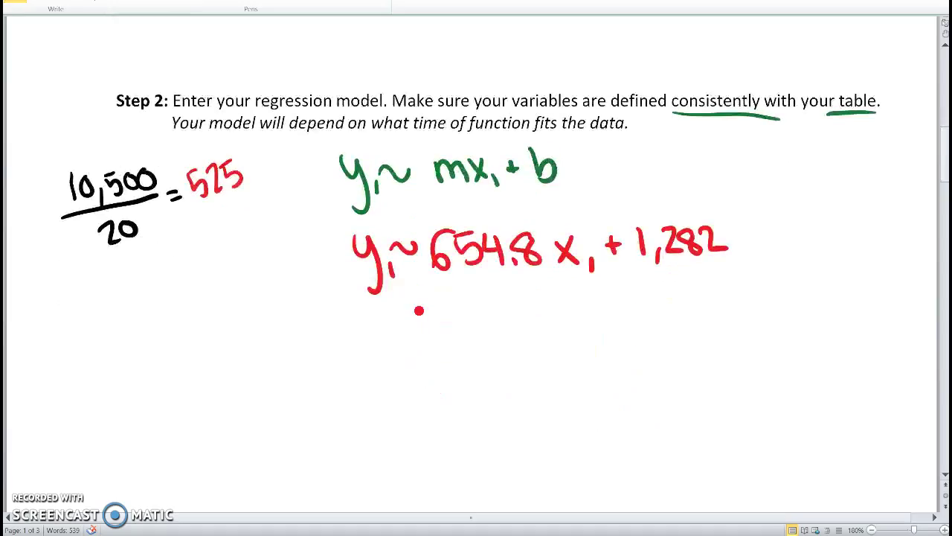
scroll(419, 311, down, 4)
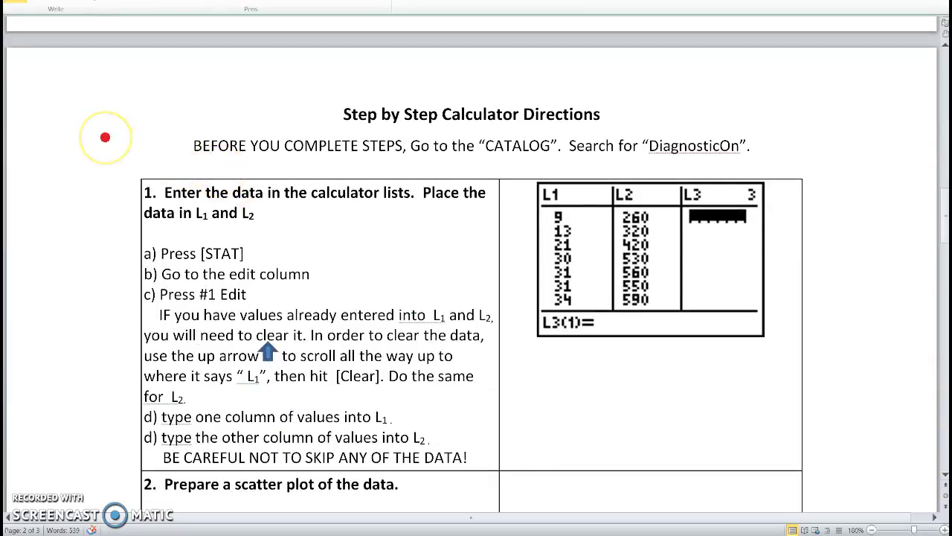
scroll(105, 137, down, 2)
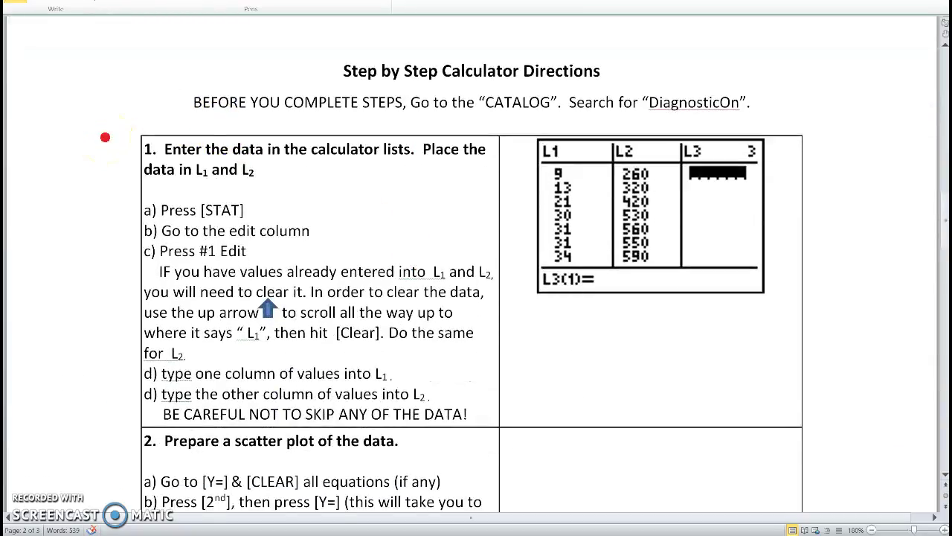
scroll(105, 137, down, 1)
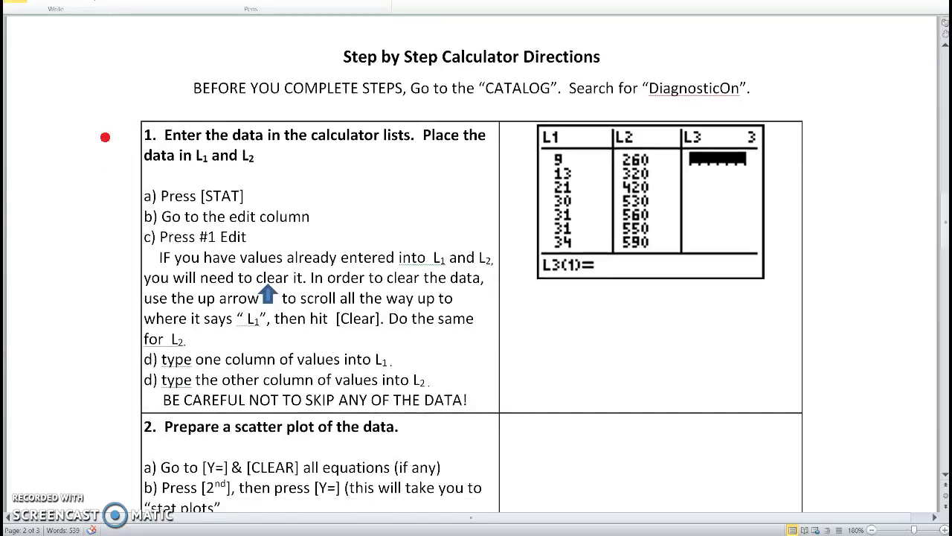
scroll(105, 137, down, 20)
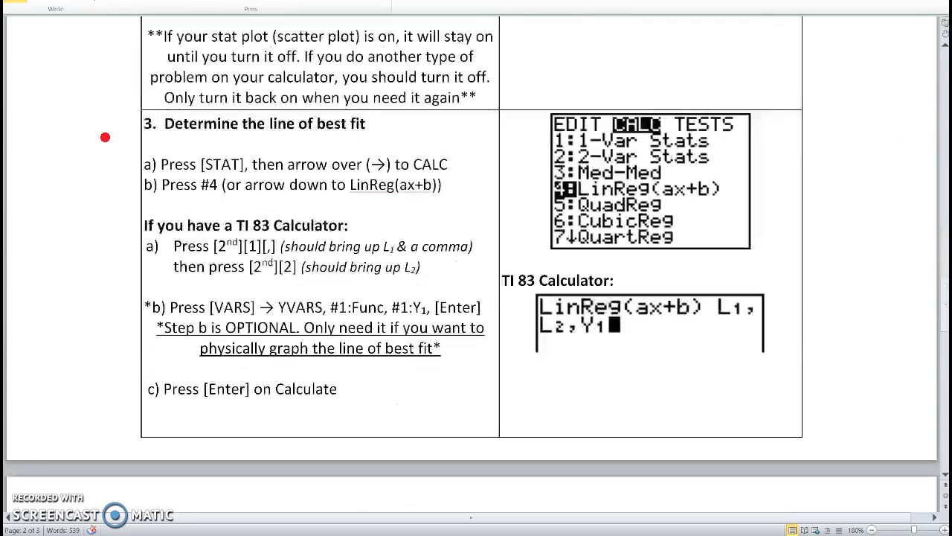
scroll(105, 137, down, 15)
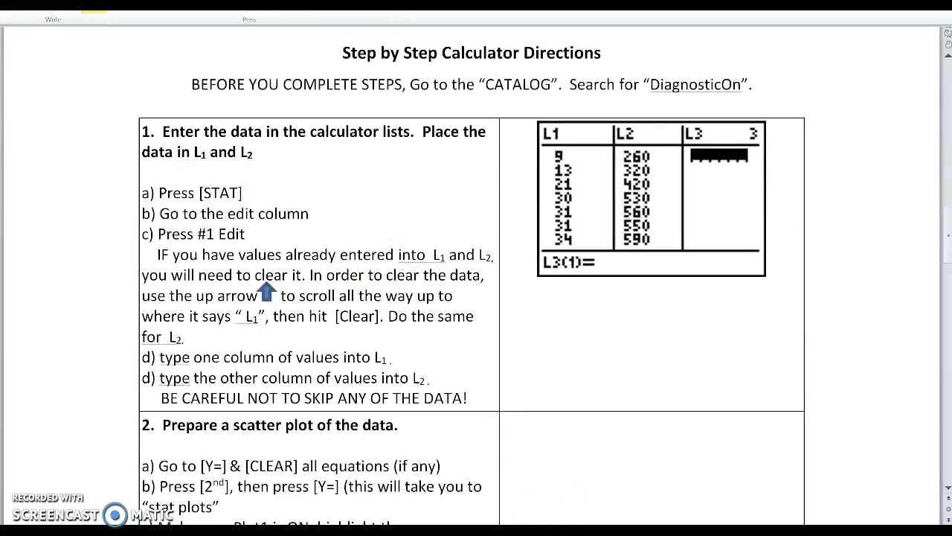
Bring up the Virtual TI and open the STAT 1:Edit list editor.
click(545, 532)
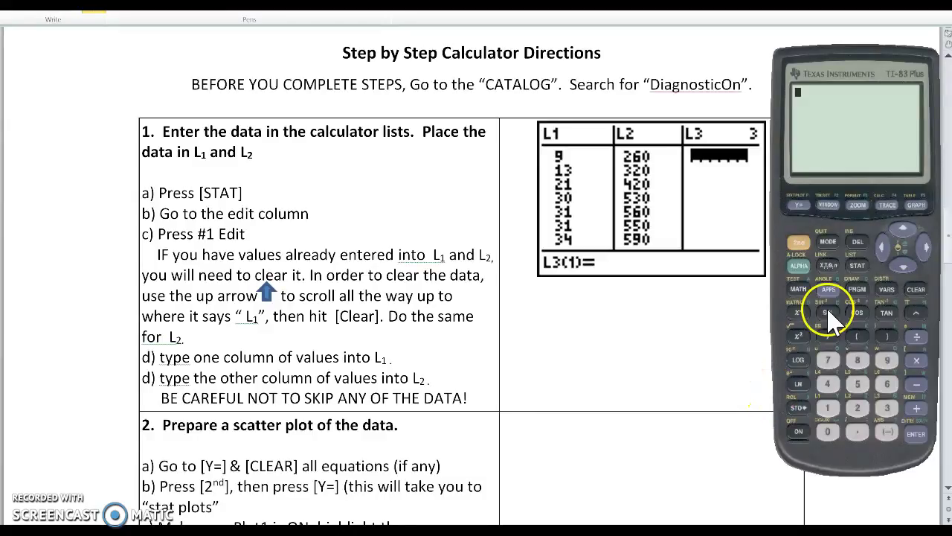
click(859, 268)
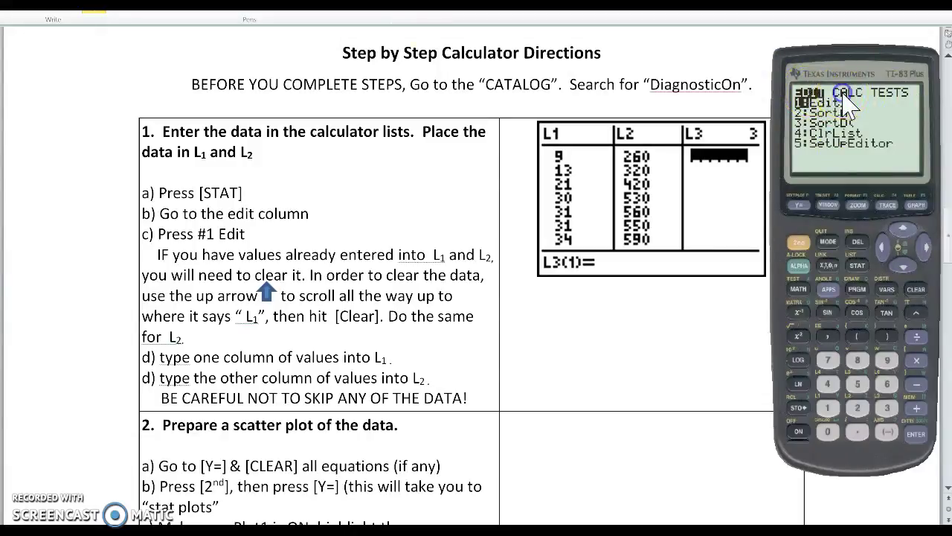
click(939, 248)
click(939, 247)
click(889, 251)
right_click(890, 252)
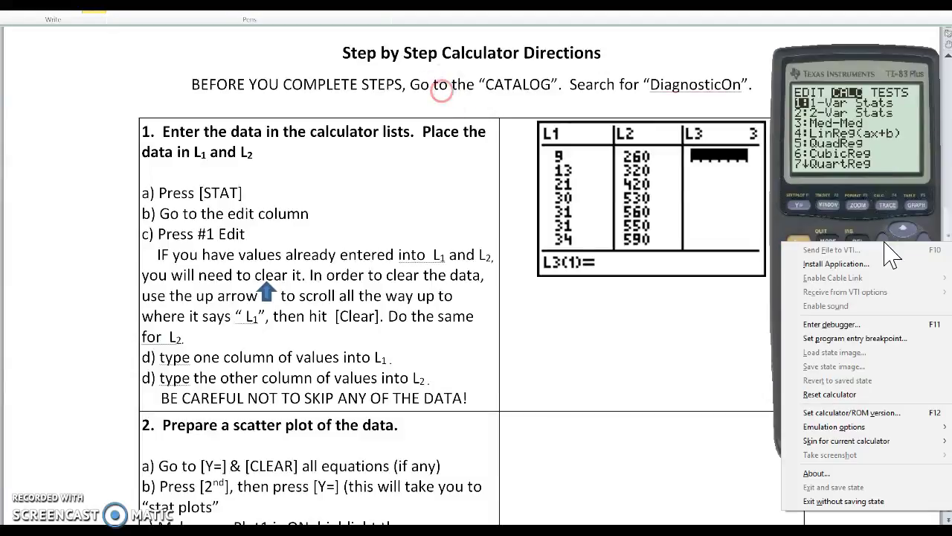
click(885, 250)
click(881, 250)
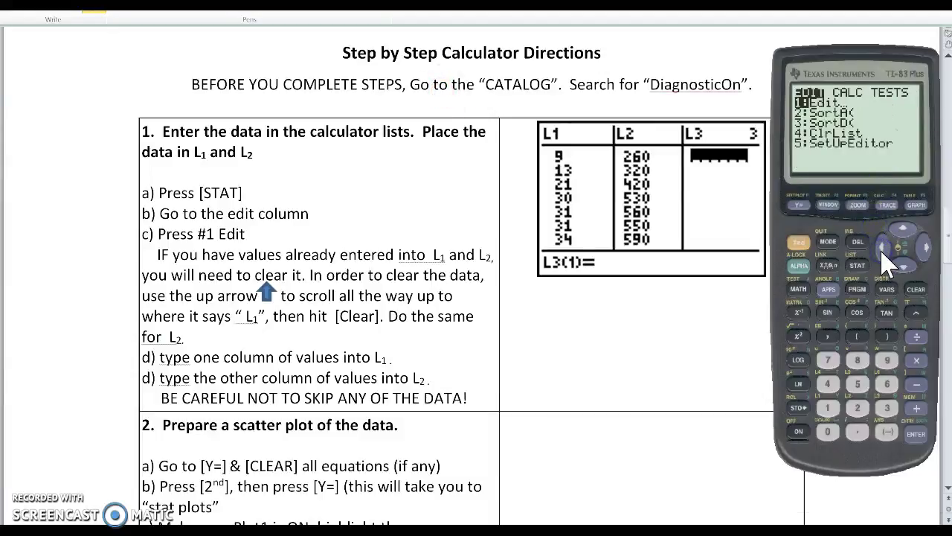
click(916, 435)
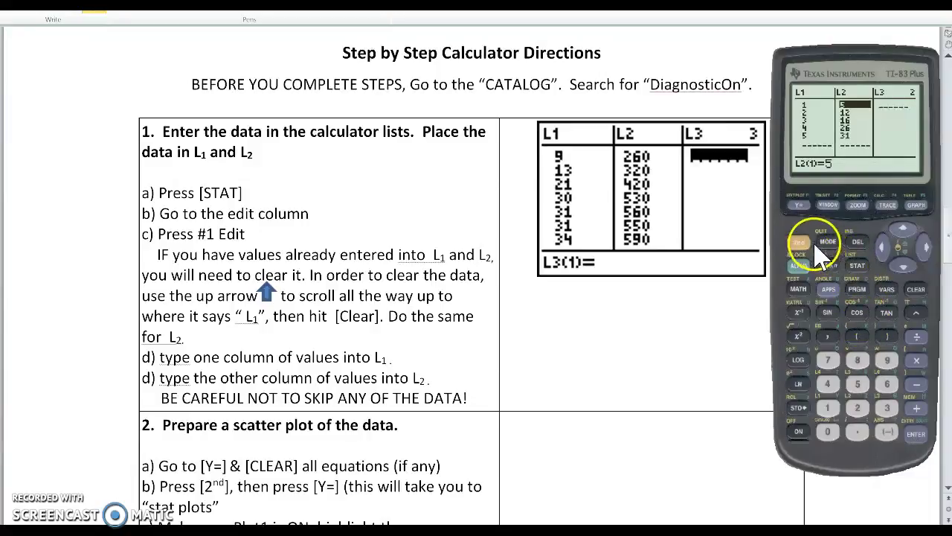
Store 5 as L2's first entry, then start quitting the list editor with 2nd.
click(858, 385)
click(916, 435)
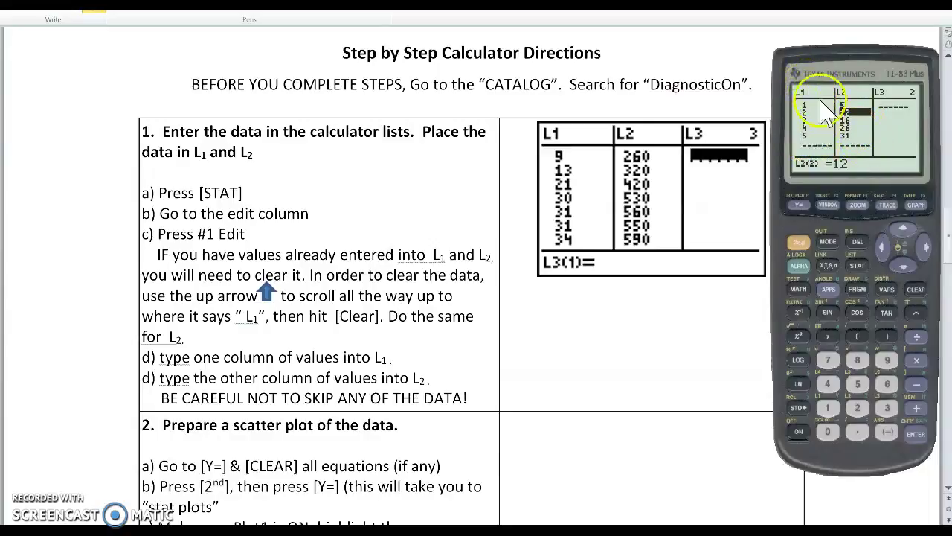
click(798, 242)
Quit to the home screen and paste 4:LinReg(ax+b) from the STAT CALC menu.
click(828, 242)
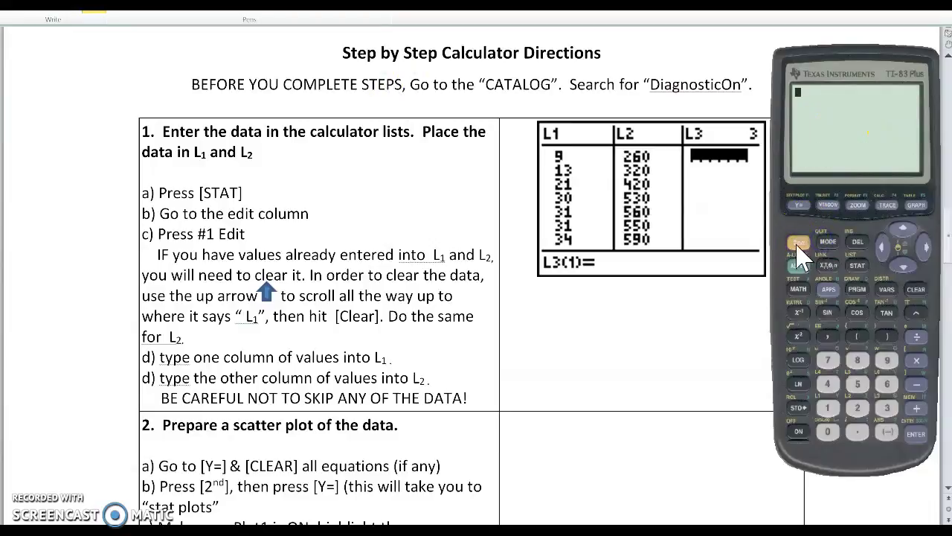
click(858, 266)
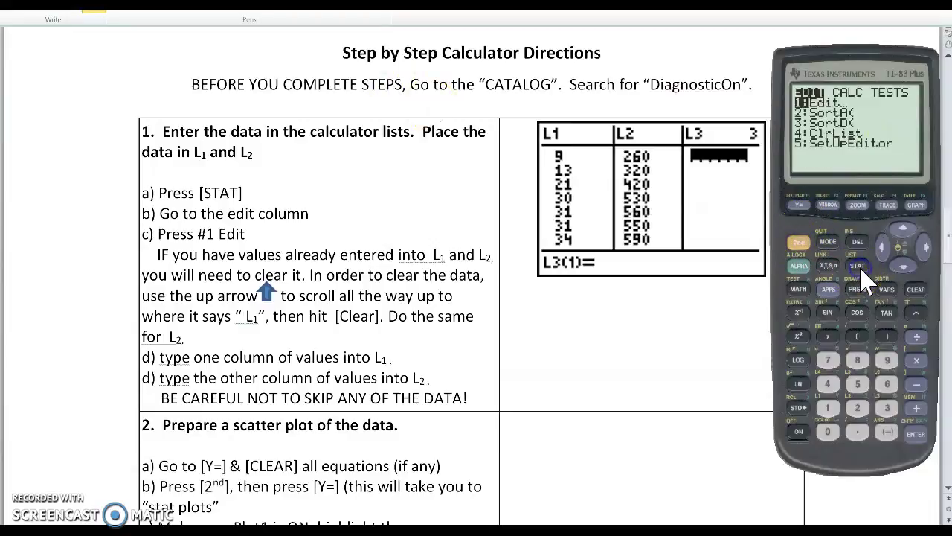
click(928, 250)
click(903, 265)
click(903, 266)
click(903, 266)
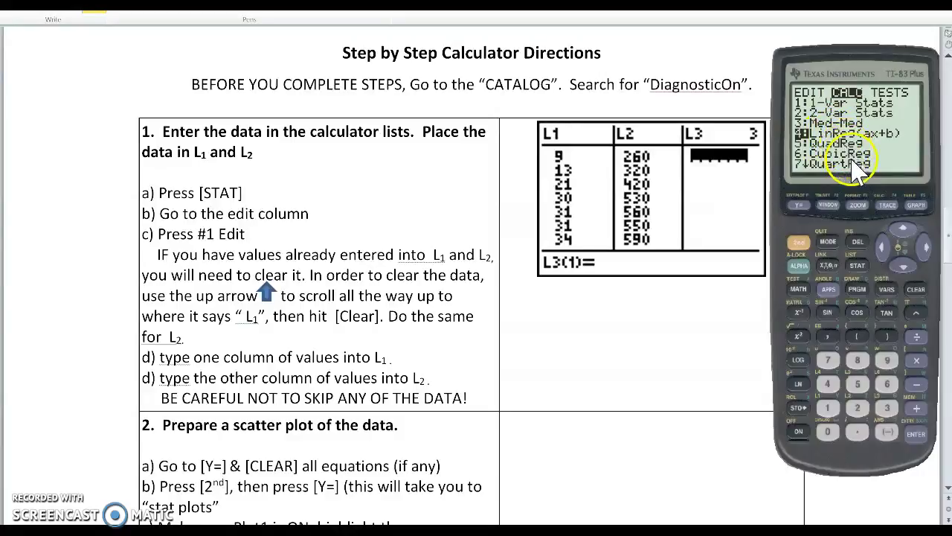
click(915, 434)
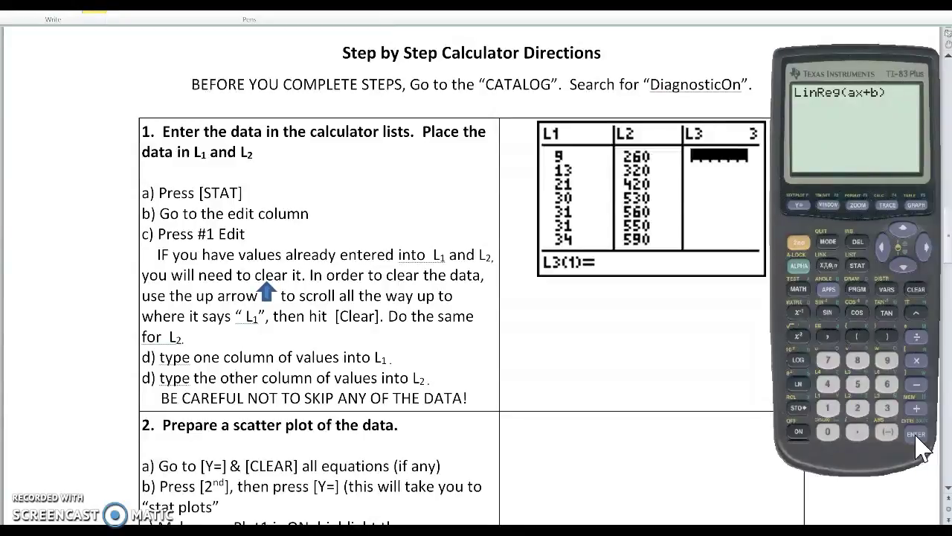
Complete the command as LinReg(ax+b) L1, L2 and run it, giving a=6.6 and b=-1.8.
click(798, 243)
click(798, 245)
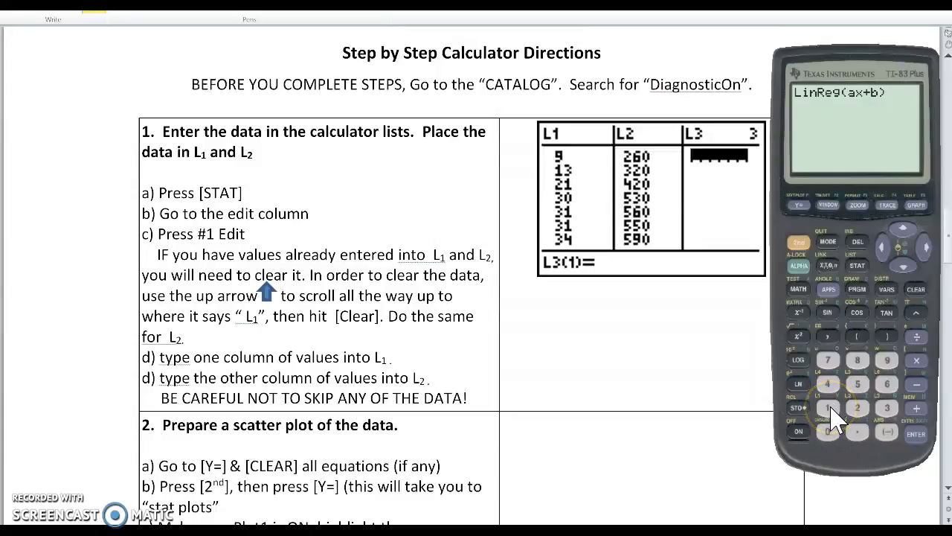
click(828, 336)
click(794, 241)
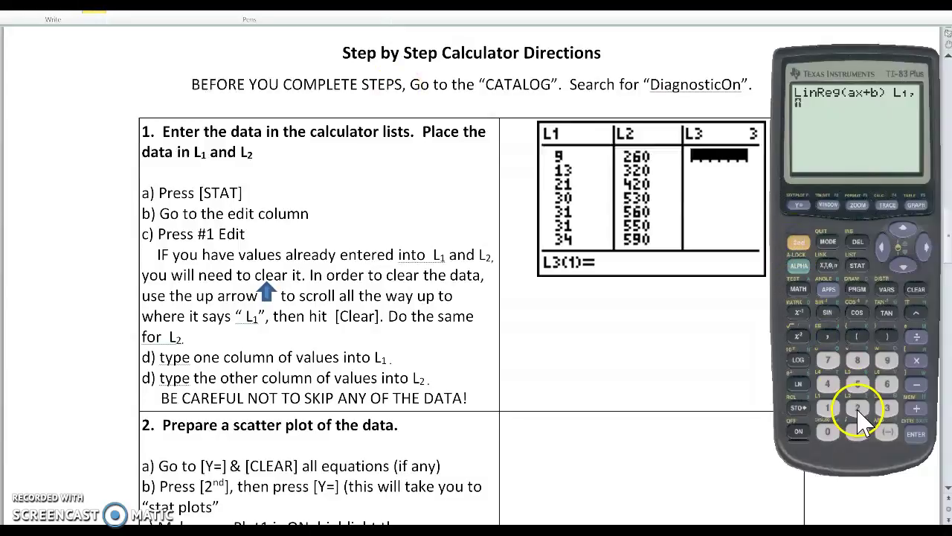
click(858, 409)
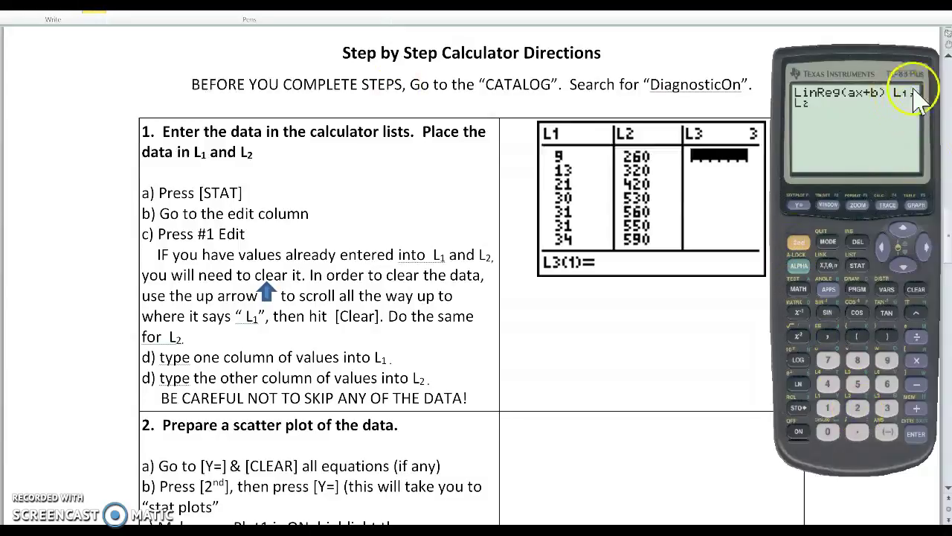
drag(807, 125, 857, 132)
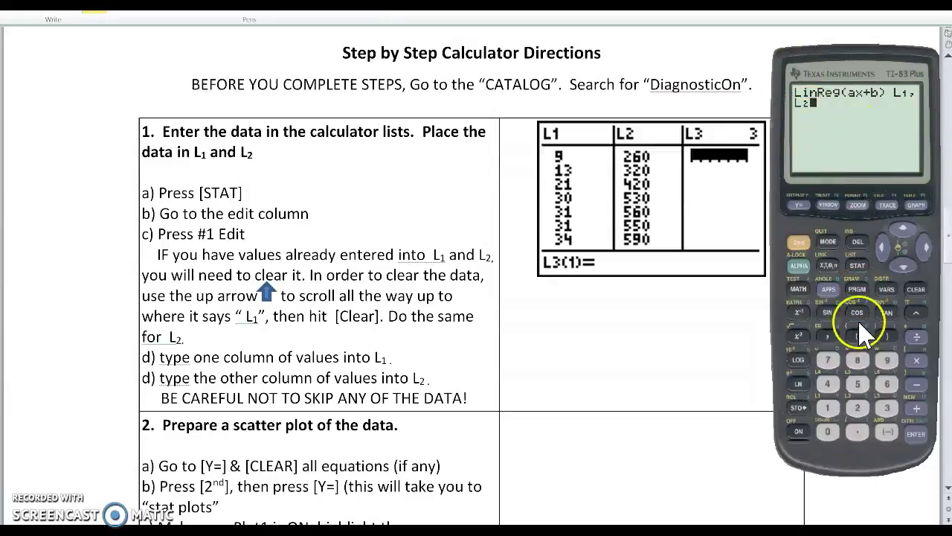
click(919, 435)
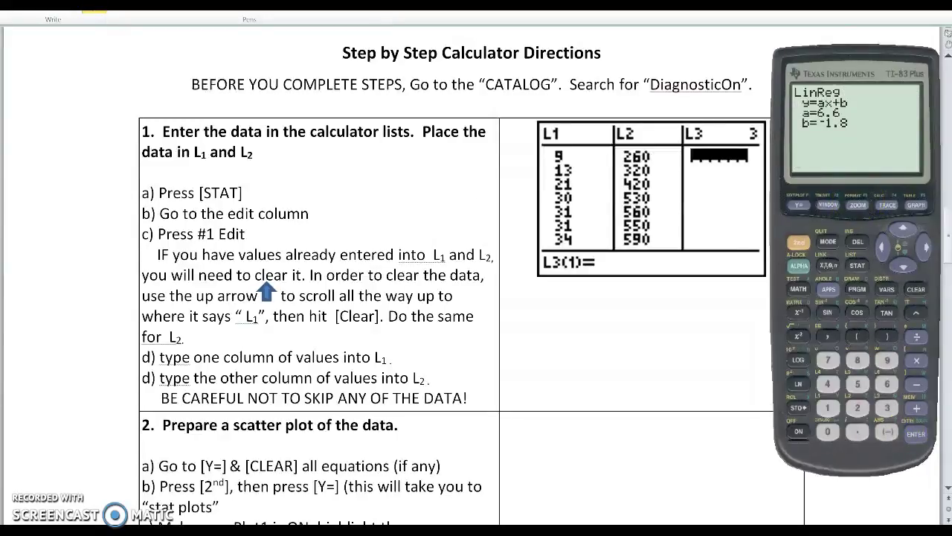
Reopen the TI's STAT menu and move across to its CALC options.
mouse_move(841, 75)
mouse_down()
mouse_move(822, 103)
mouse_move(821, 134)
mouse_up()
click(801, 246)
click(866, 265)
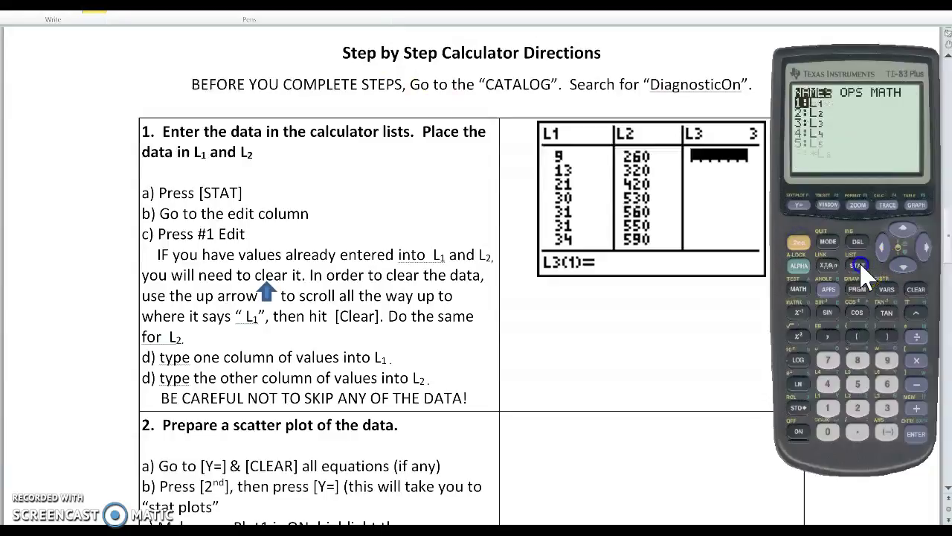
click(857, 266)
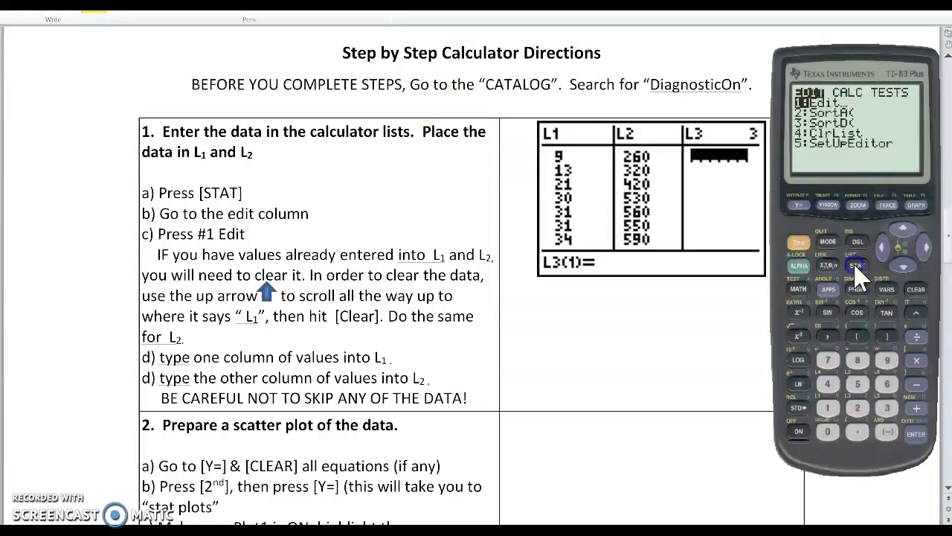
click(867, 235)
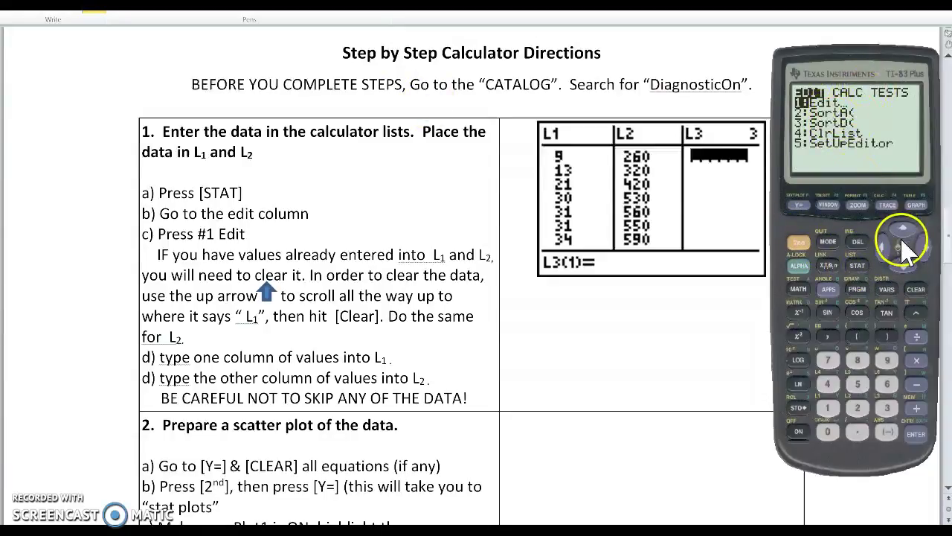
click(924, 248)
Return to the Word handout and scroll through the calculator directions down to the LinReg results.
click(509, 209)
scroll(513, 219, down, 5)
scroll(513, 221, down, 20)
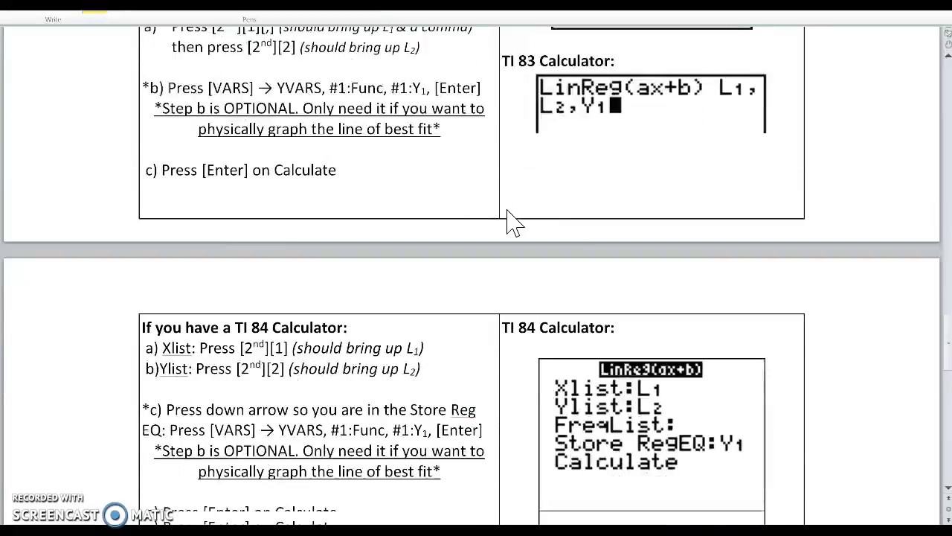
scroll(513, 221, up, 20)
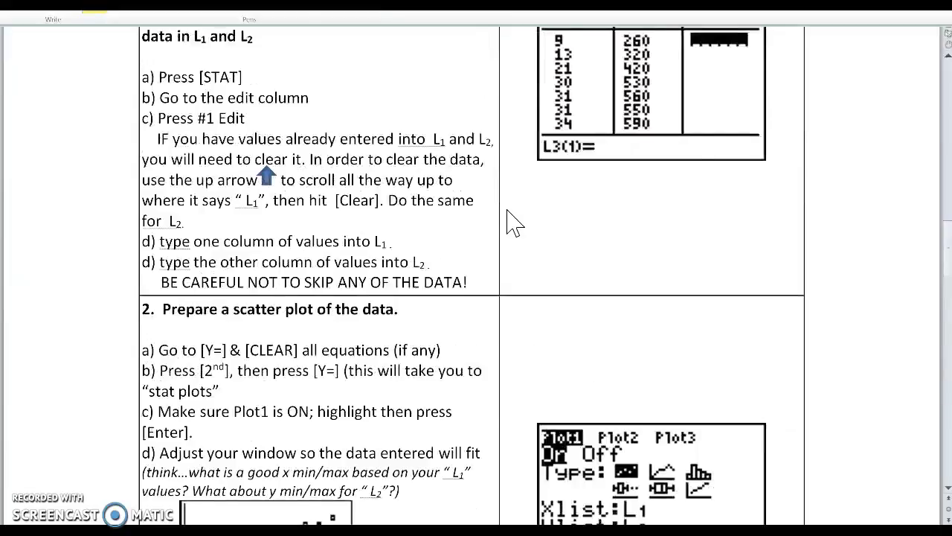
scroll(507, 211, up, 20)
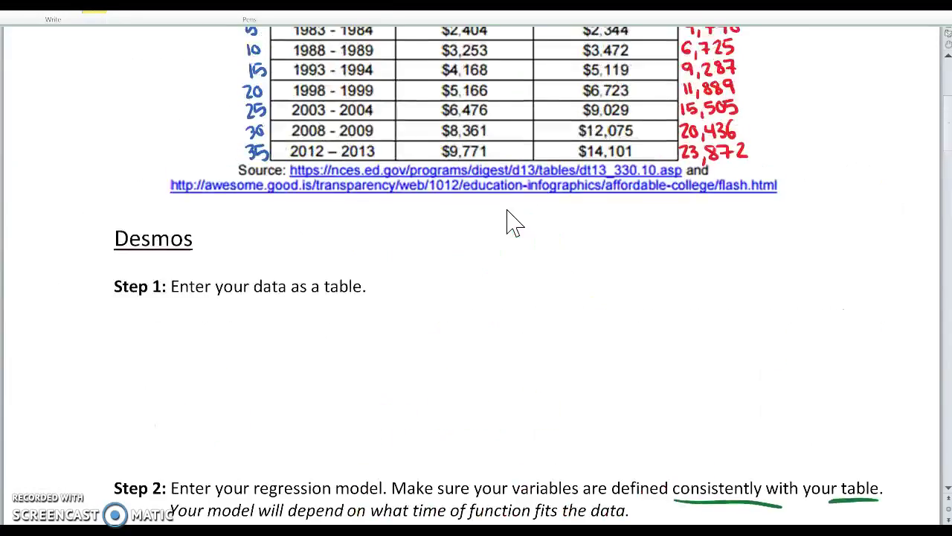
scroll(507, 212, up, 2)
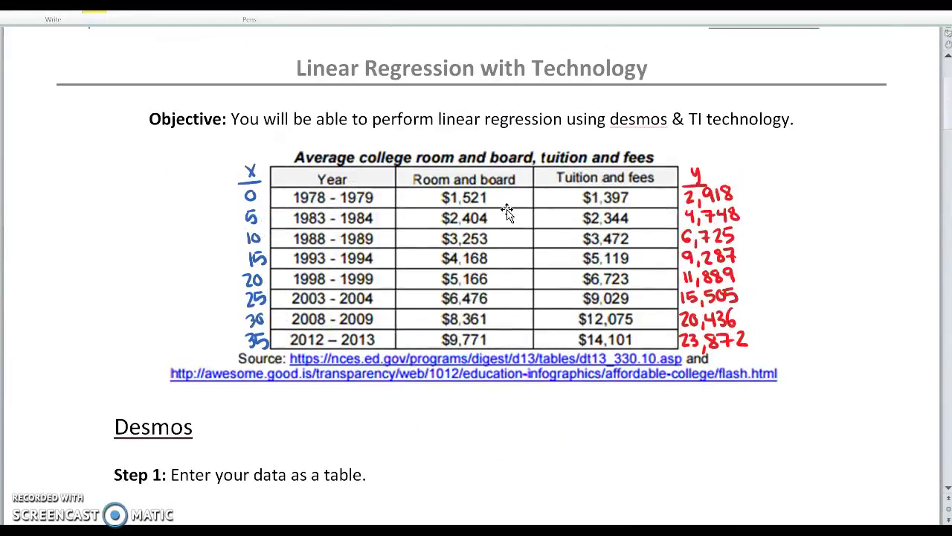
scroll(507, 212, down, 20)
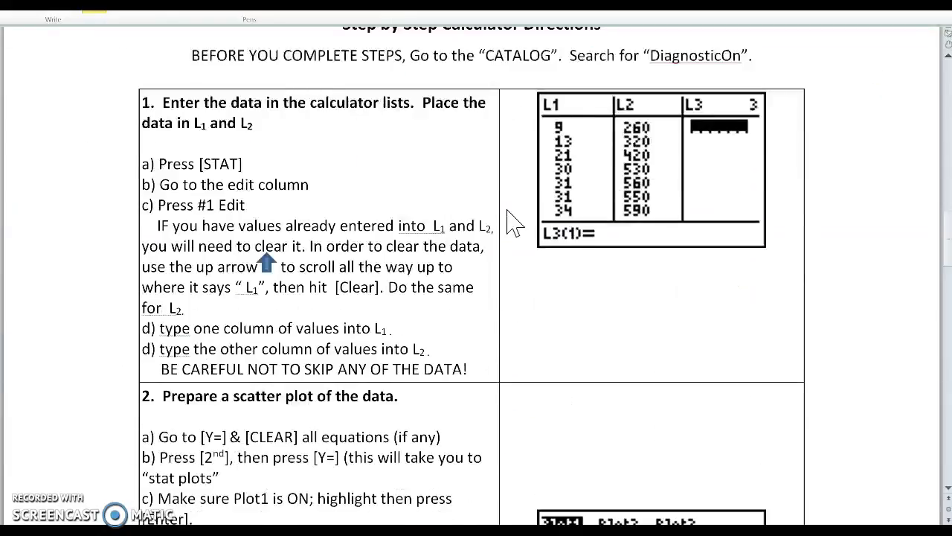
scroll(507, 221, down, 3)
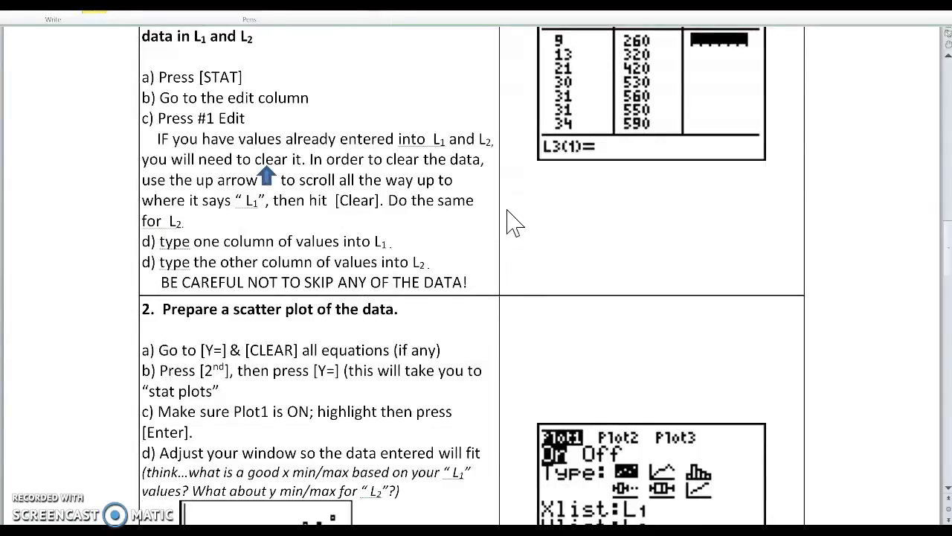
scroll(513, 222, down, 3)
scroll(513, 221, down, 20)
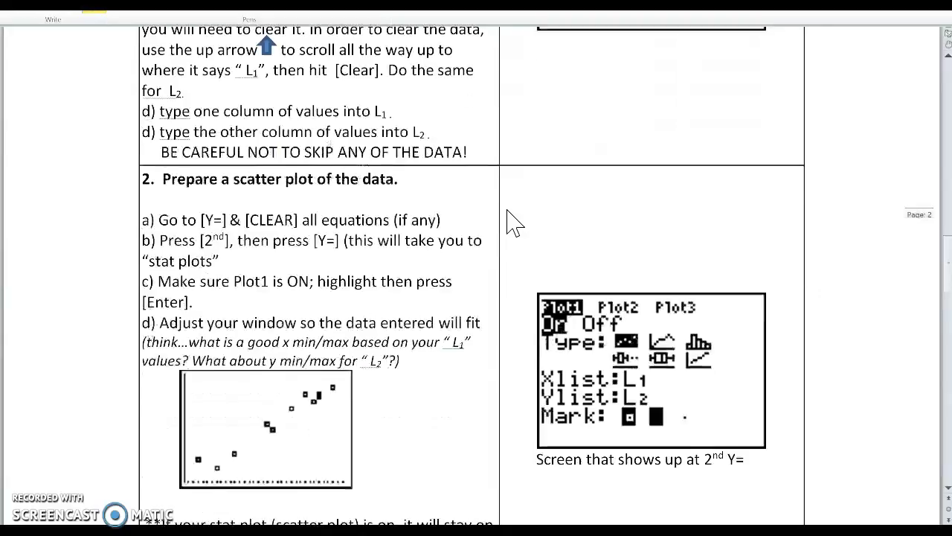
scroll(514, 221, down, 14)
scroll(513, 221, down, 1)
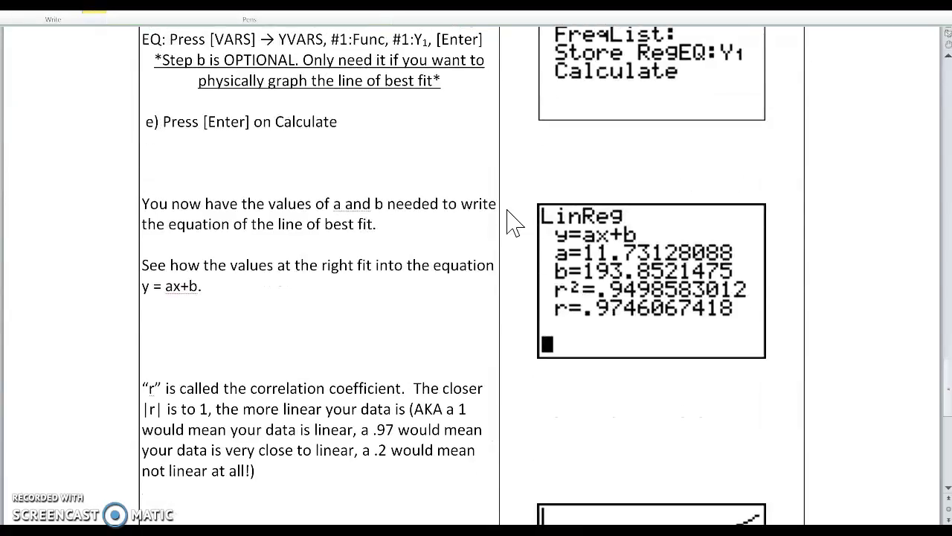
Settle on Step 3, 'Determine the line of best fit', with its TI 83 LinReg(ax+b) keystrokes.
scroll(513, 222, up, 4)
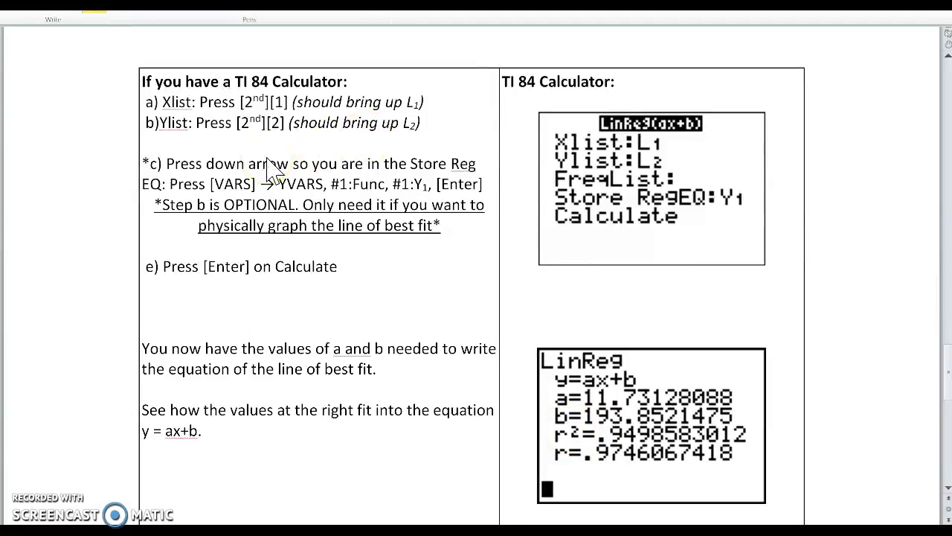
scroll(274, 169, down, 1)
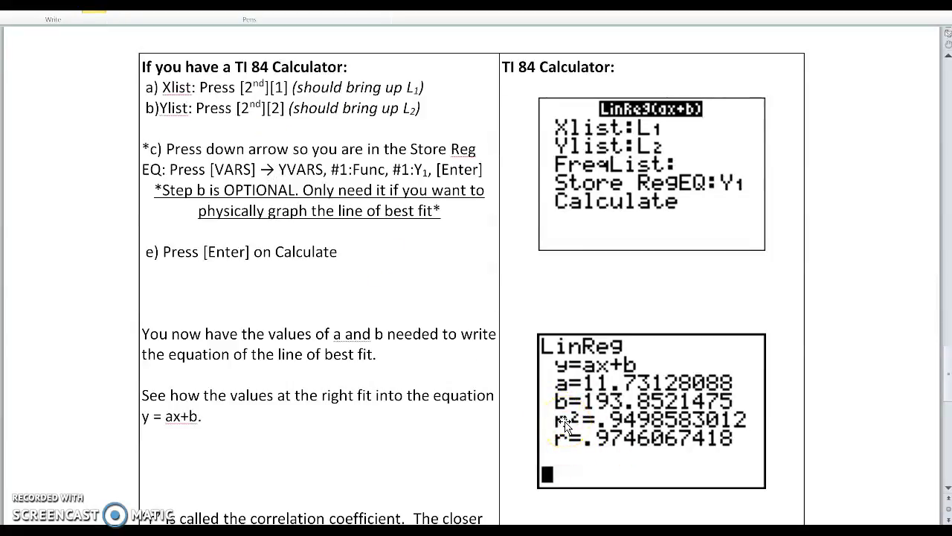
scroll(421, 294, down, 1)
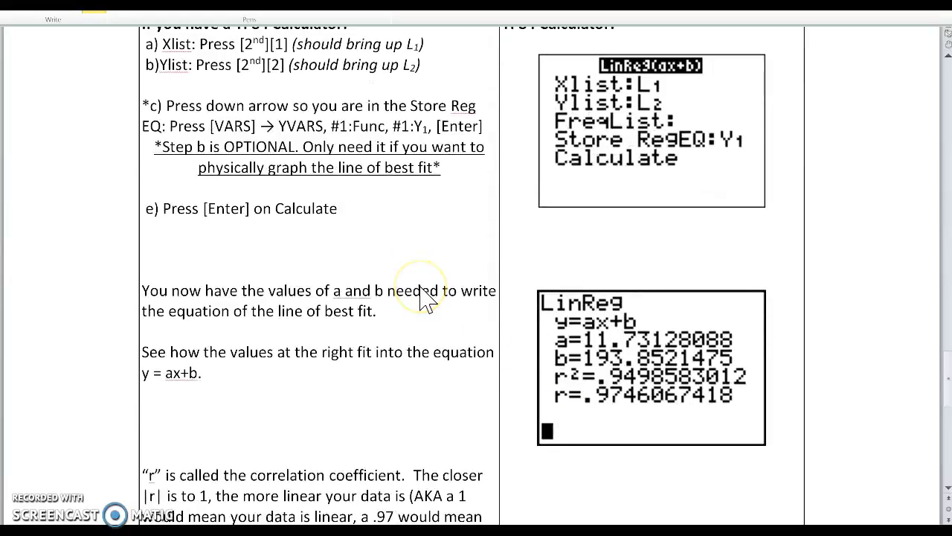
scroll(424, 297, down, 4)
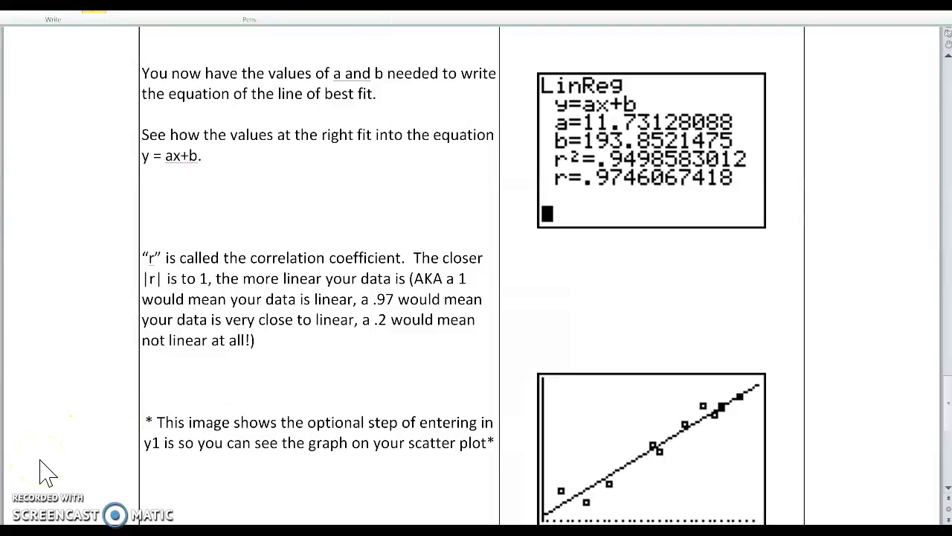
scroll(45, 472, up, 20)
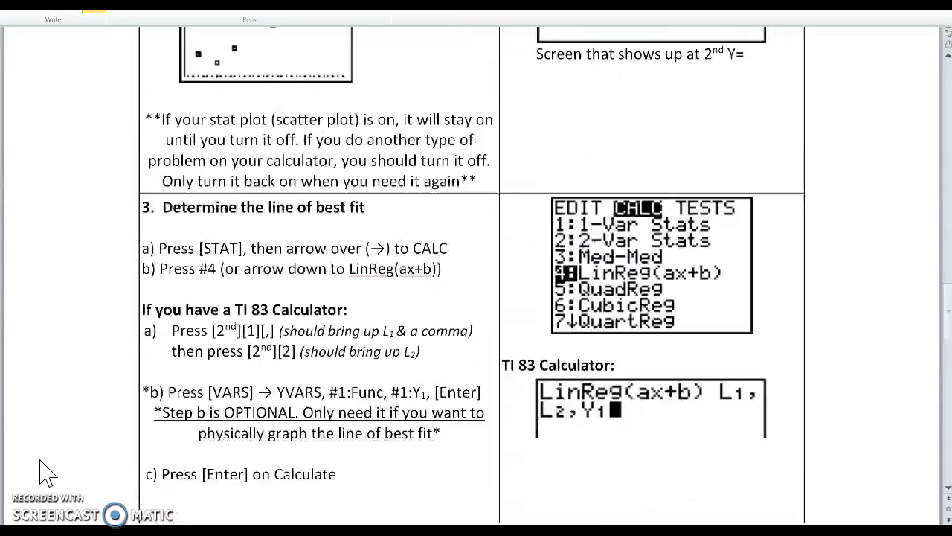
Scroll up to the Linear Regression with Technology title, objective and college-cost table.
scroll(45, 473, up, 10)
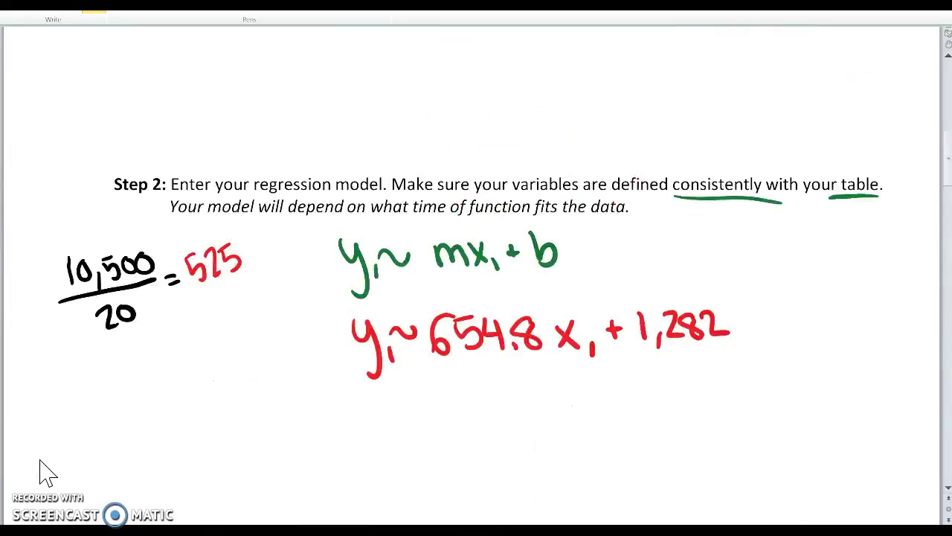
scroll(45, 473, up, 4)
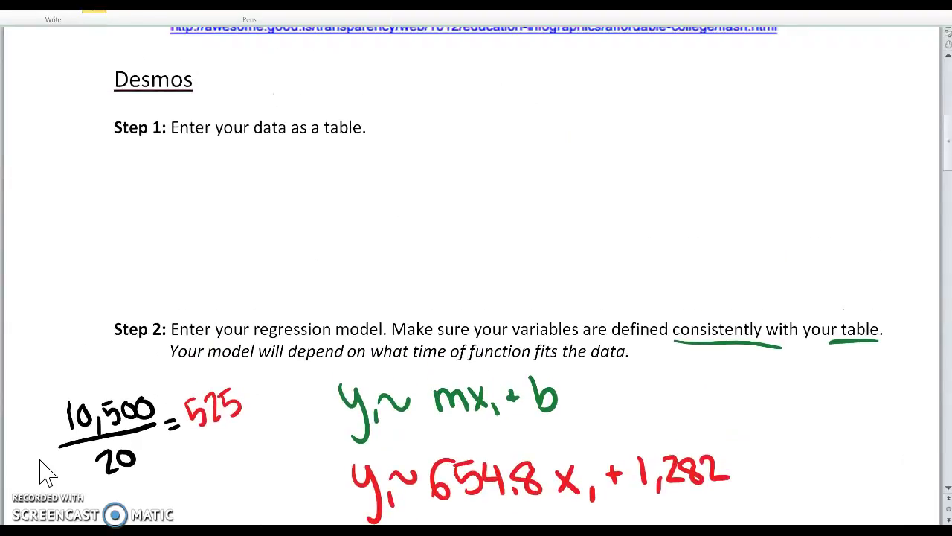
scroll(44, 473, down, 1)
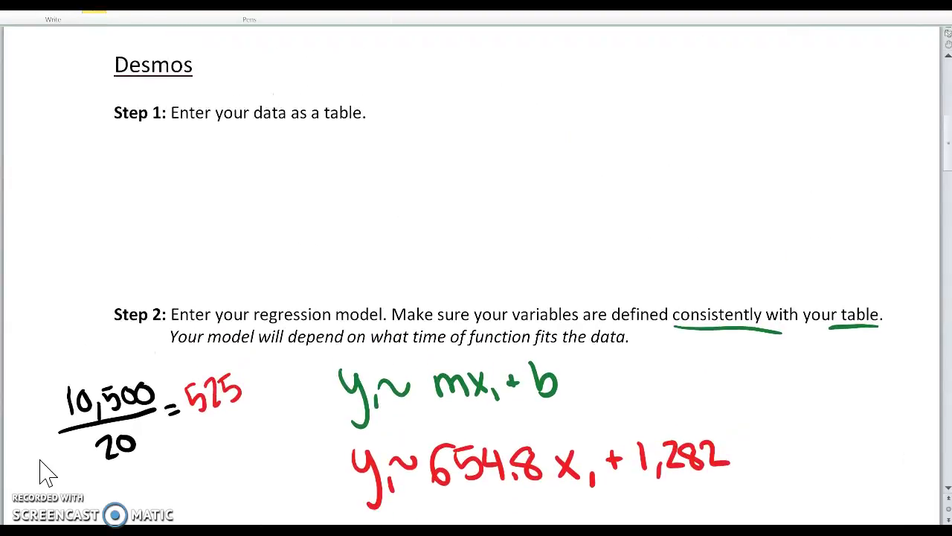
scroll(47, 414, up, 7)
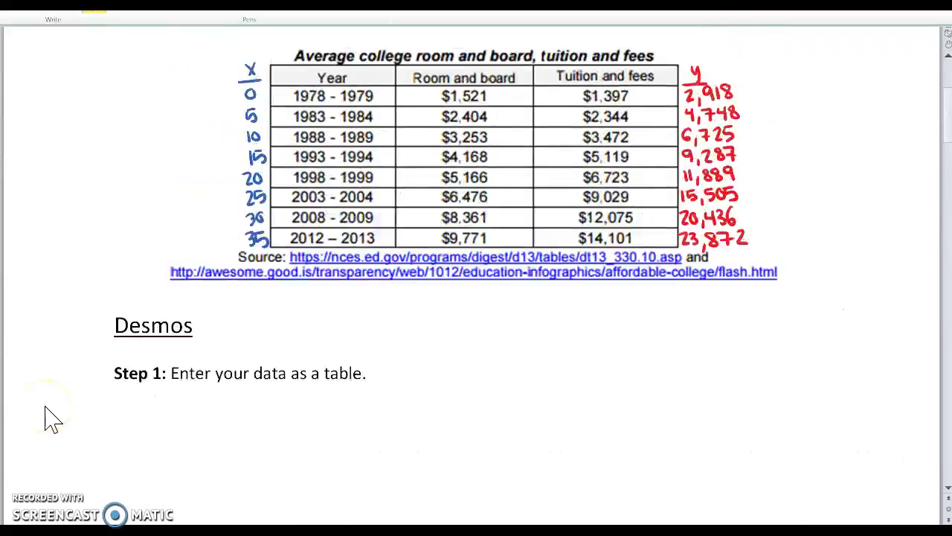
scroll(47, 418, up, 2)
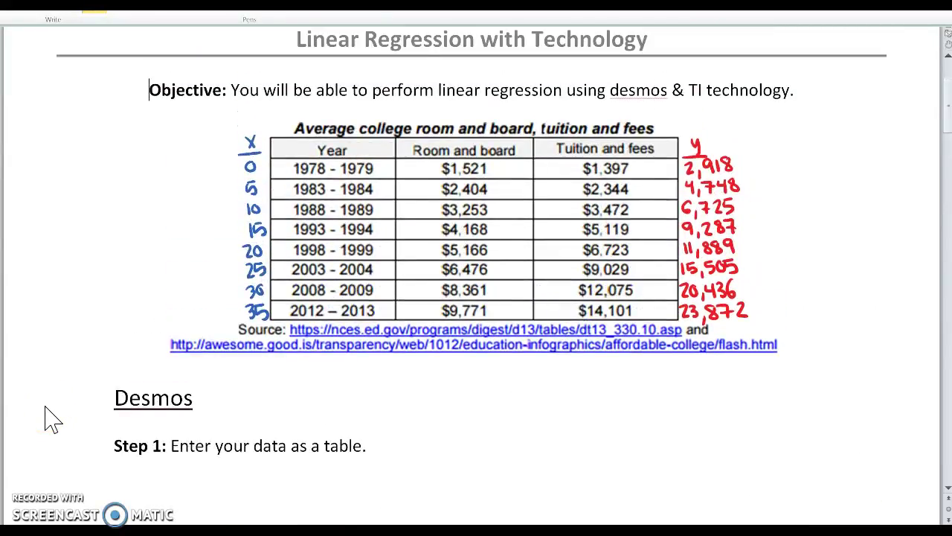